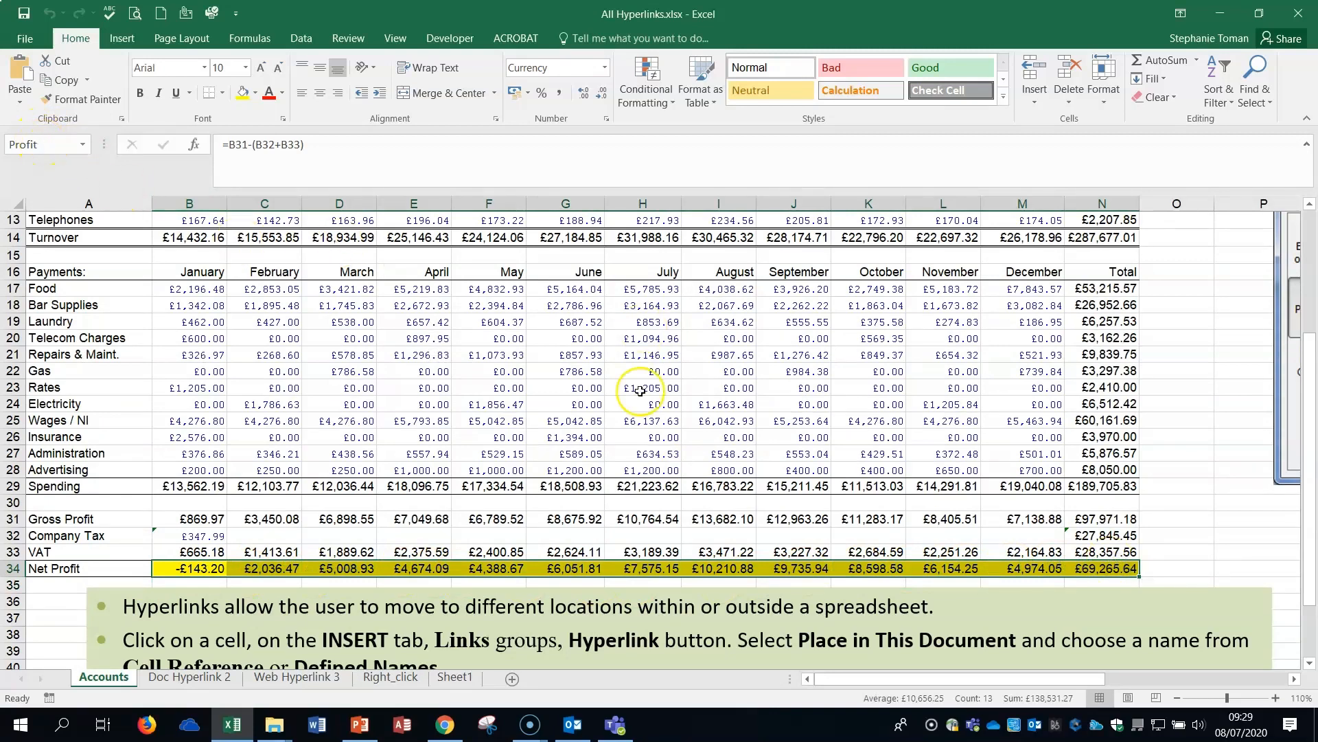
Start inserting a hyperlink on the Profit cell G2 of the Accounts sheet and move the dialog clear of that cell
left_click(675, 404)
scroll(677, 403, "up", 4)
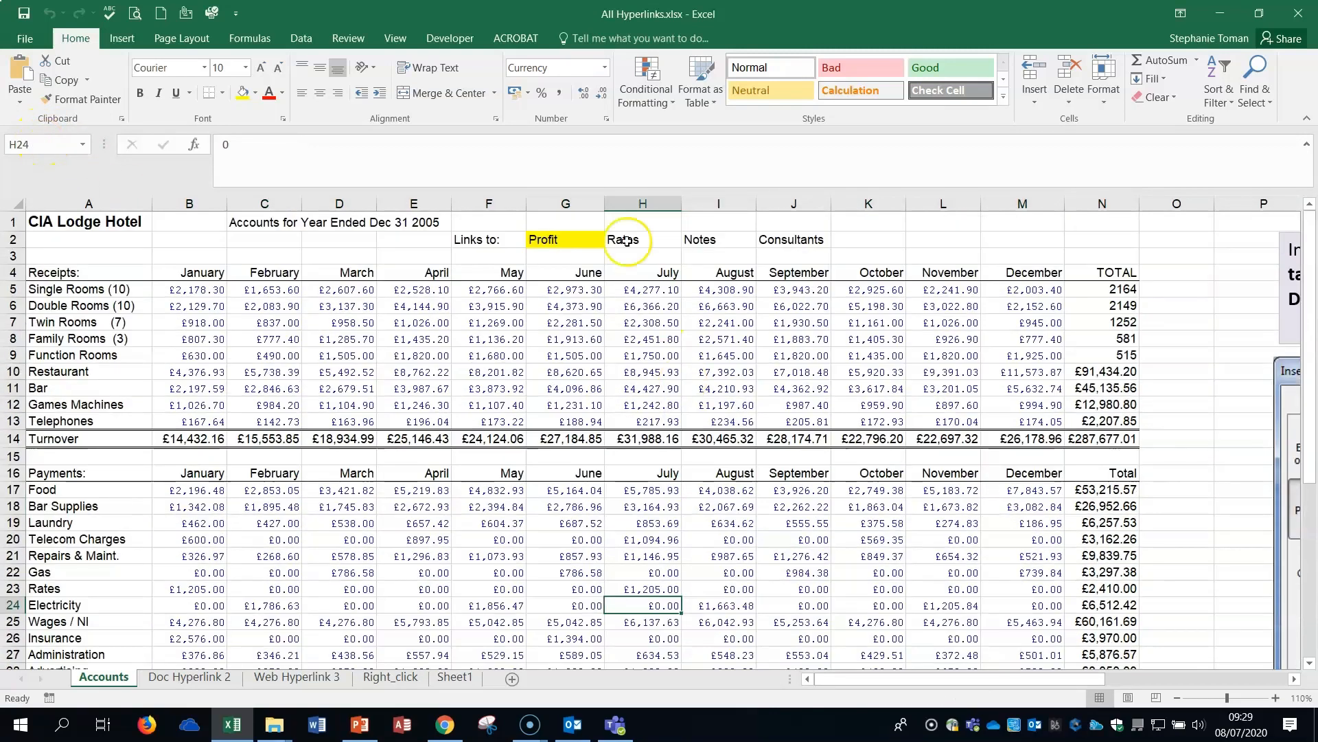
left_click(565, 239)
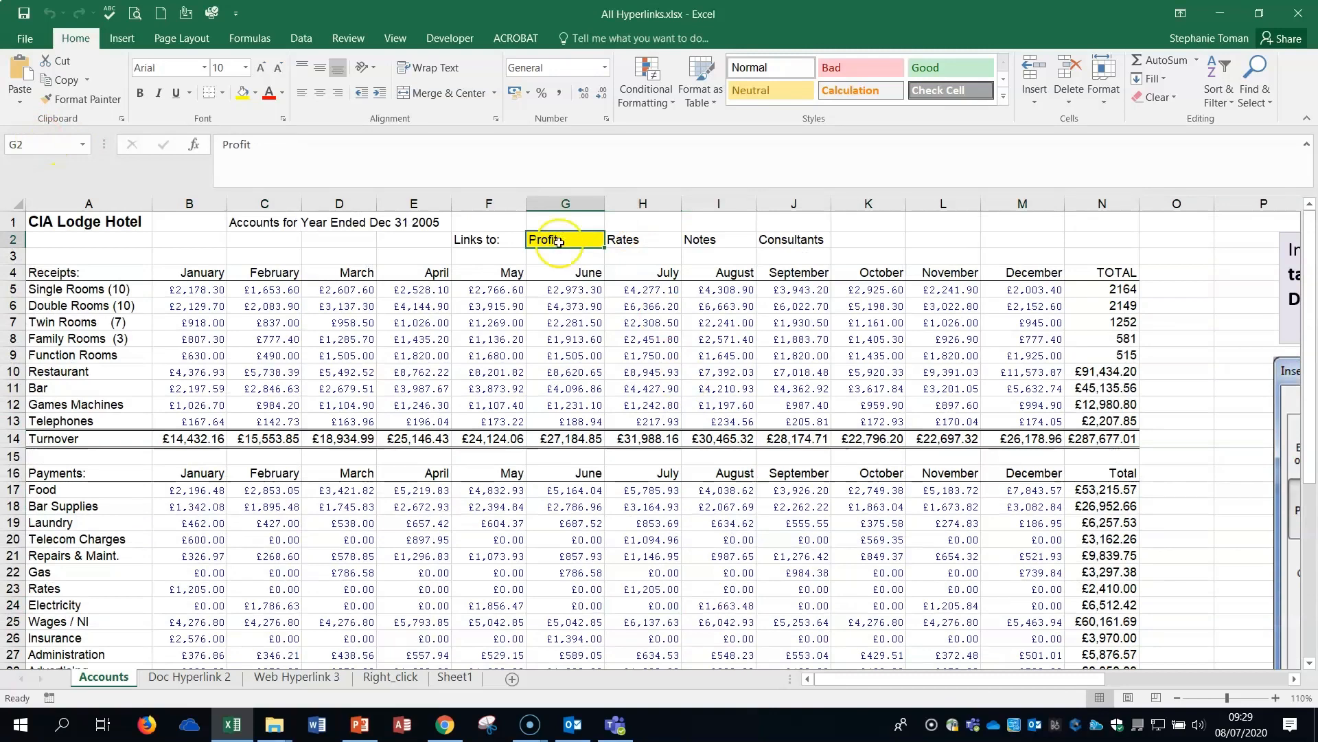
left_click(124, 39)
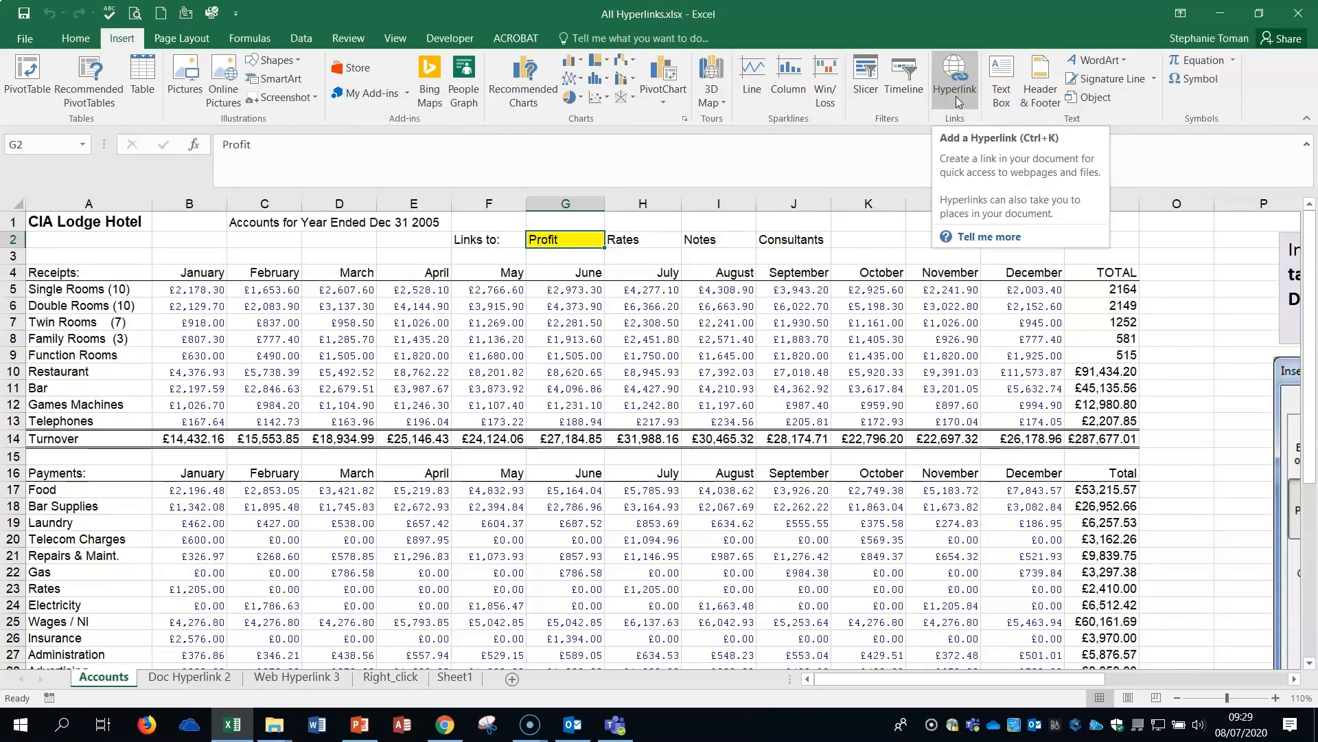
left_click(575, 241)
right_click(575, 241)
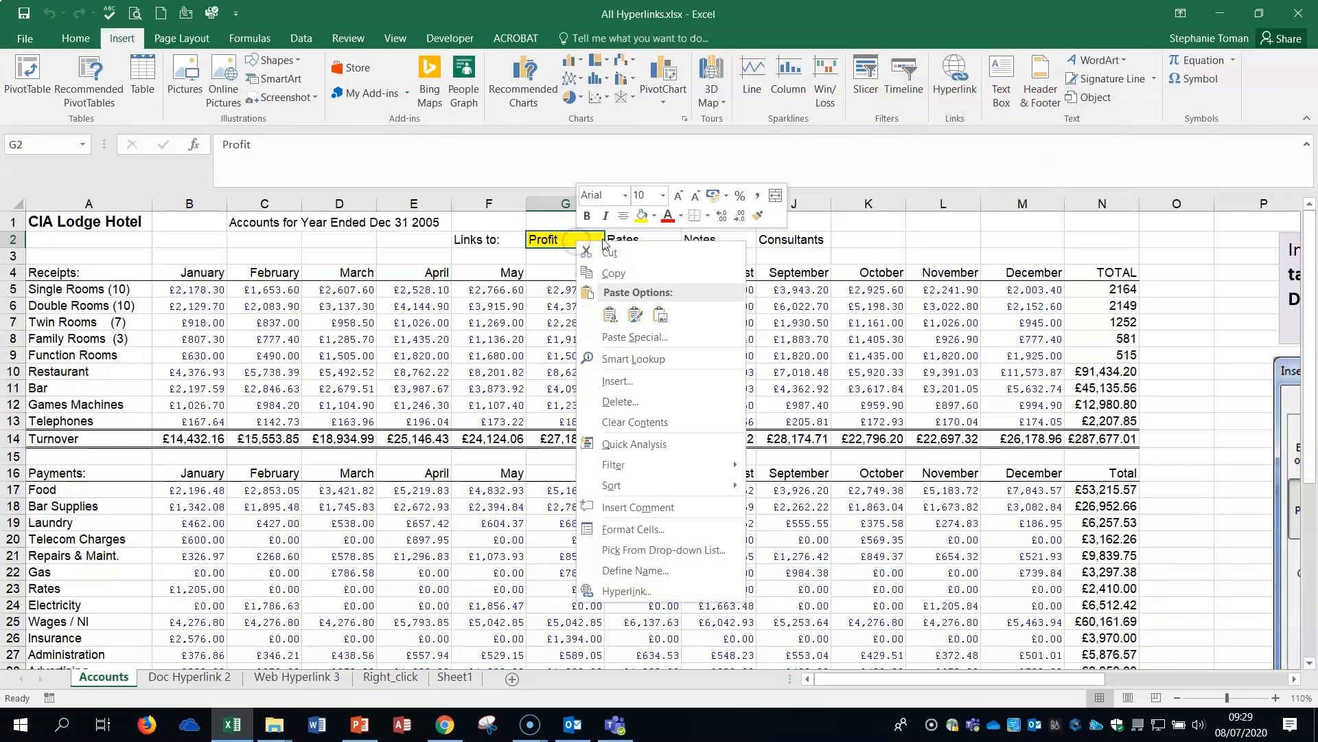
left_click(658, 599)
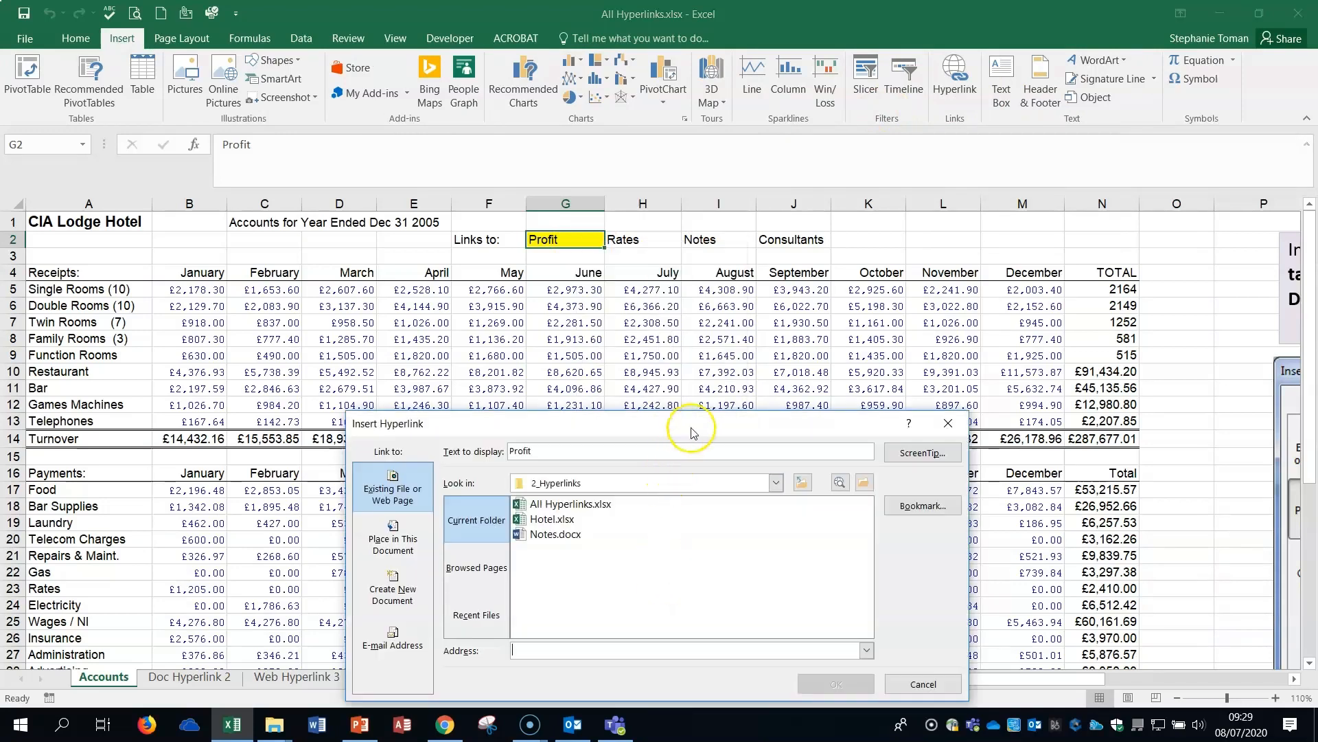
left_click(743, 423)
left_click_drag(743, 421, 904, 283)
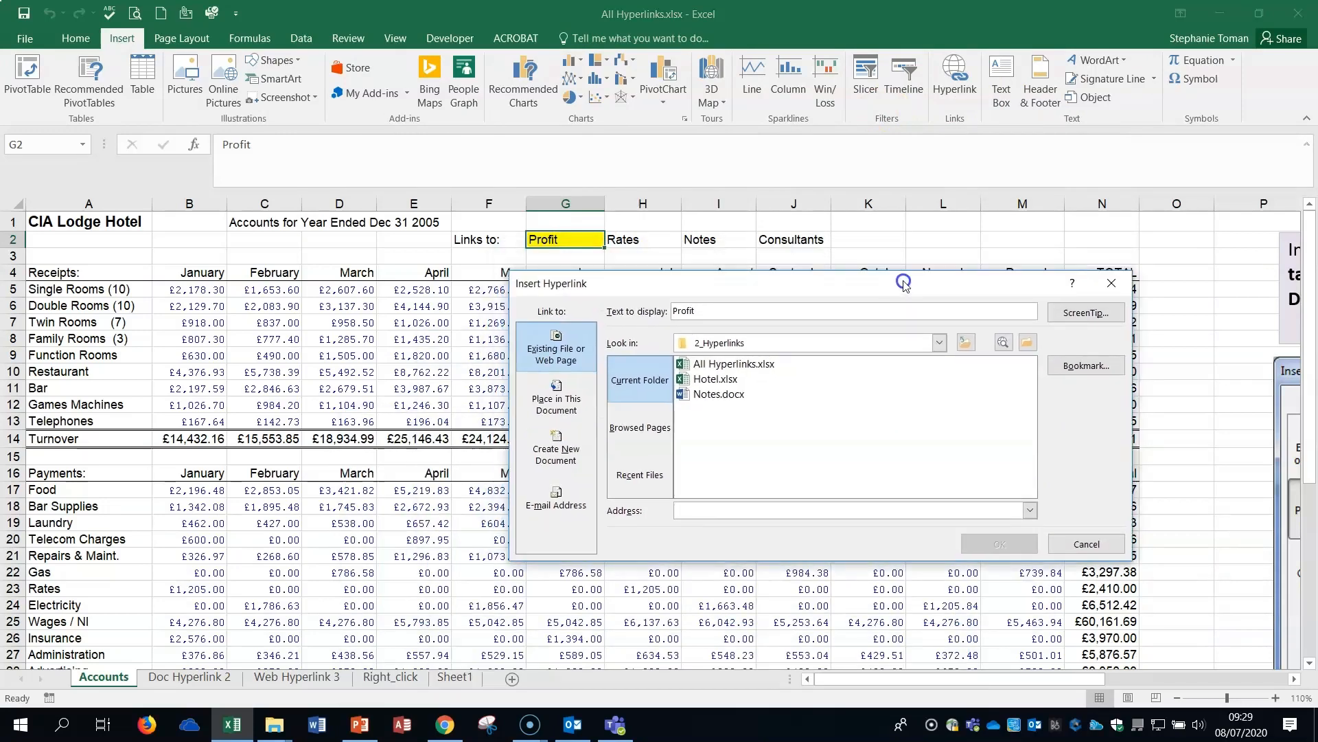
Link the Profit cell to the defined name Profit in this document, then follow the link and return to the sheet's first rows
left_click(696, 317)
left_click(531, 402)
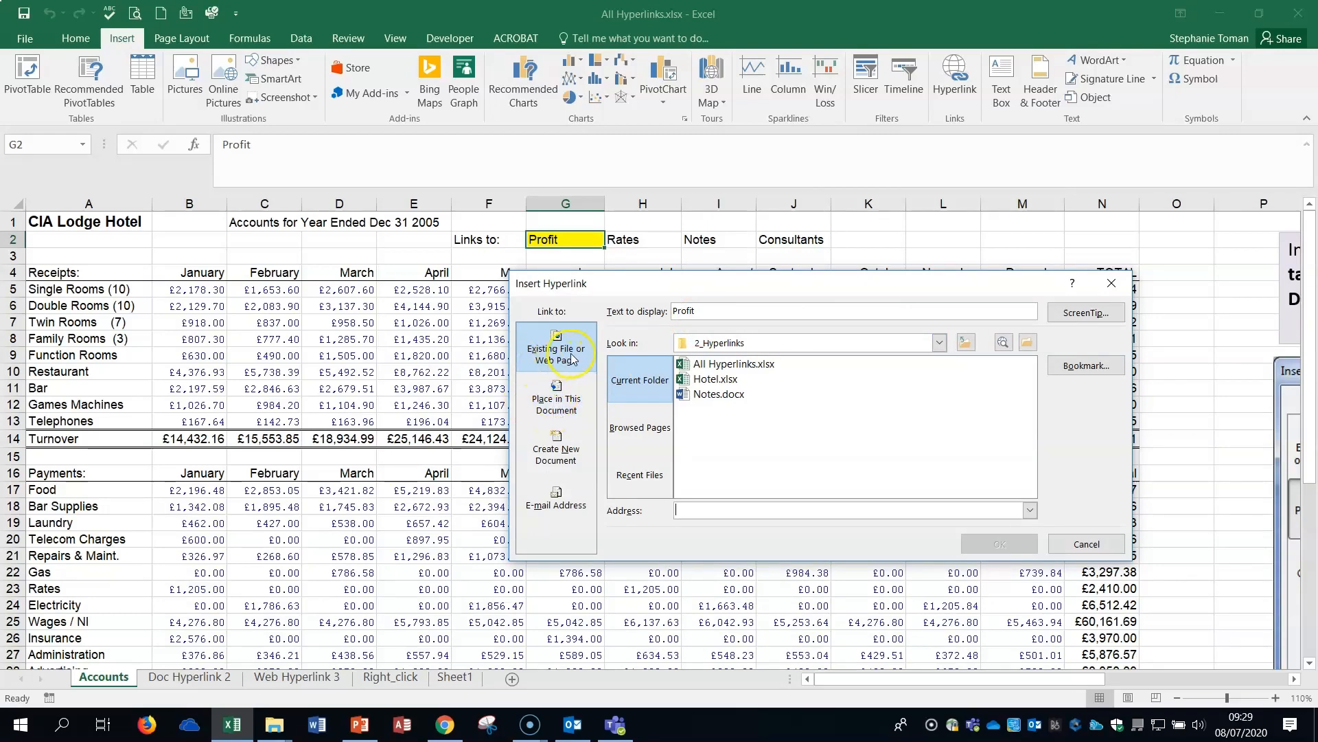
left_click(568, 401)
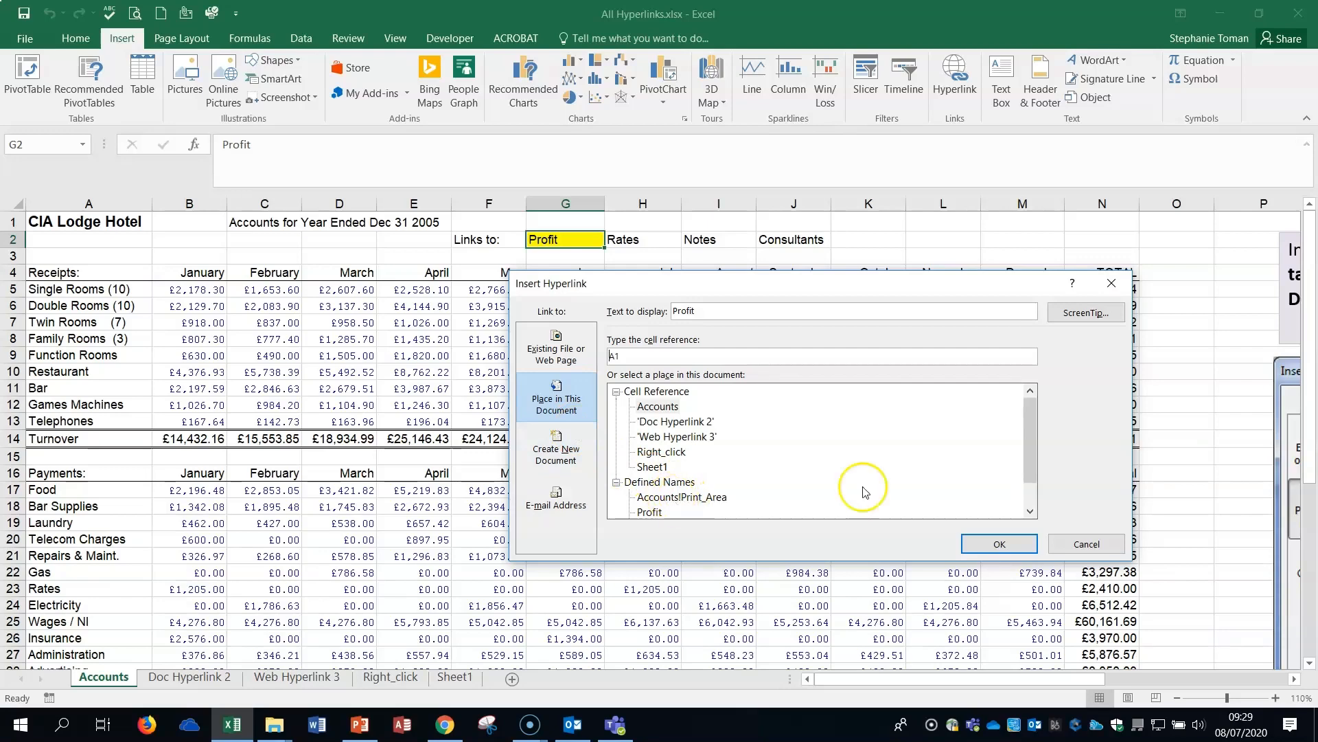
left_click(1030, 511)
left_click(1030, 511)
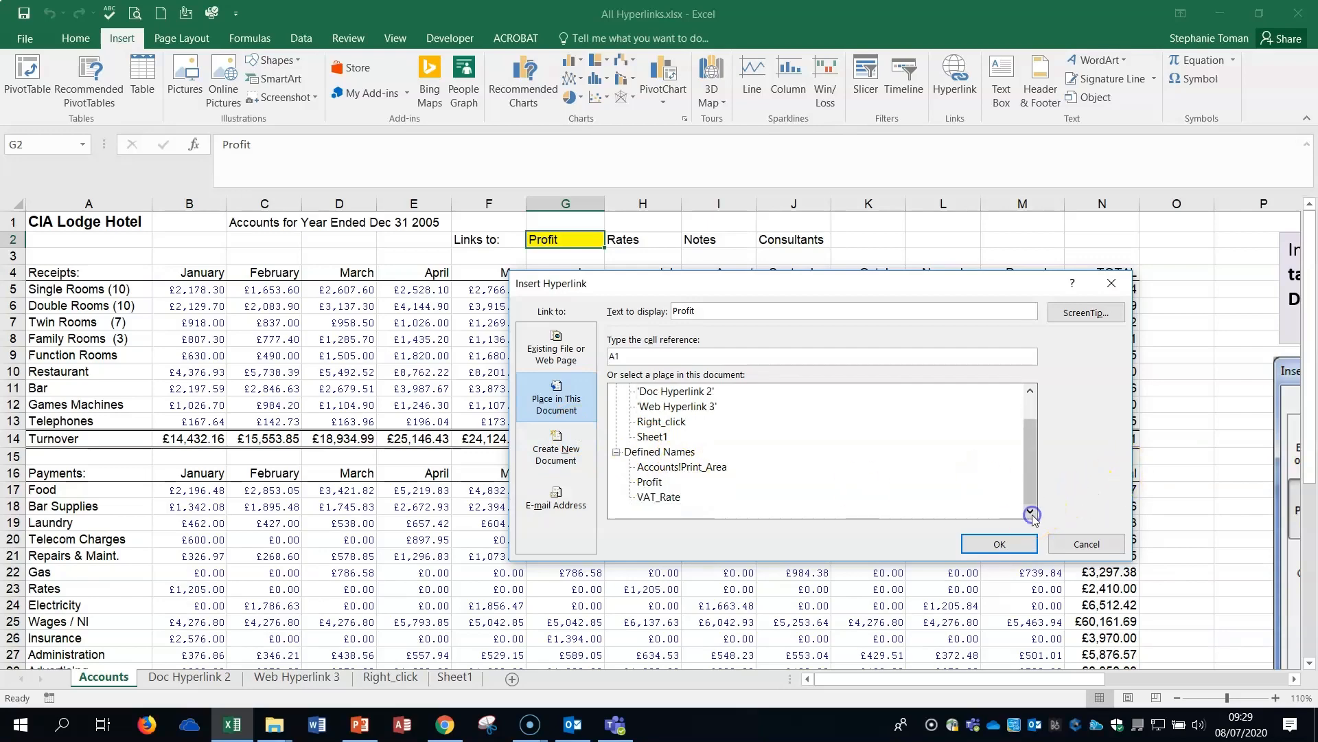
left_click(648, 484)
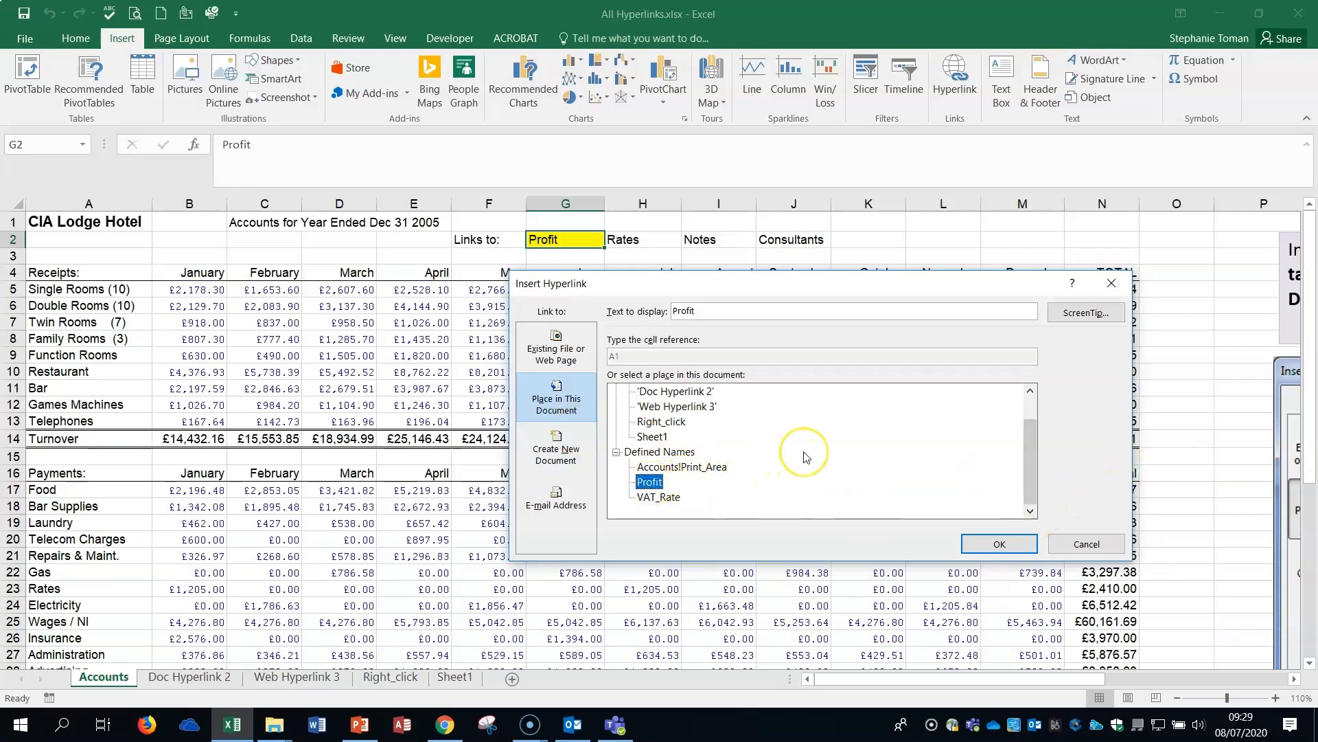
left_click(997, 543)
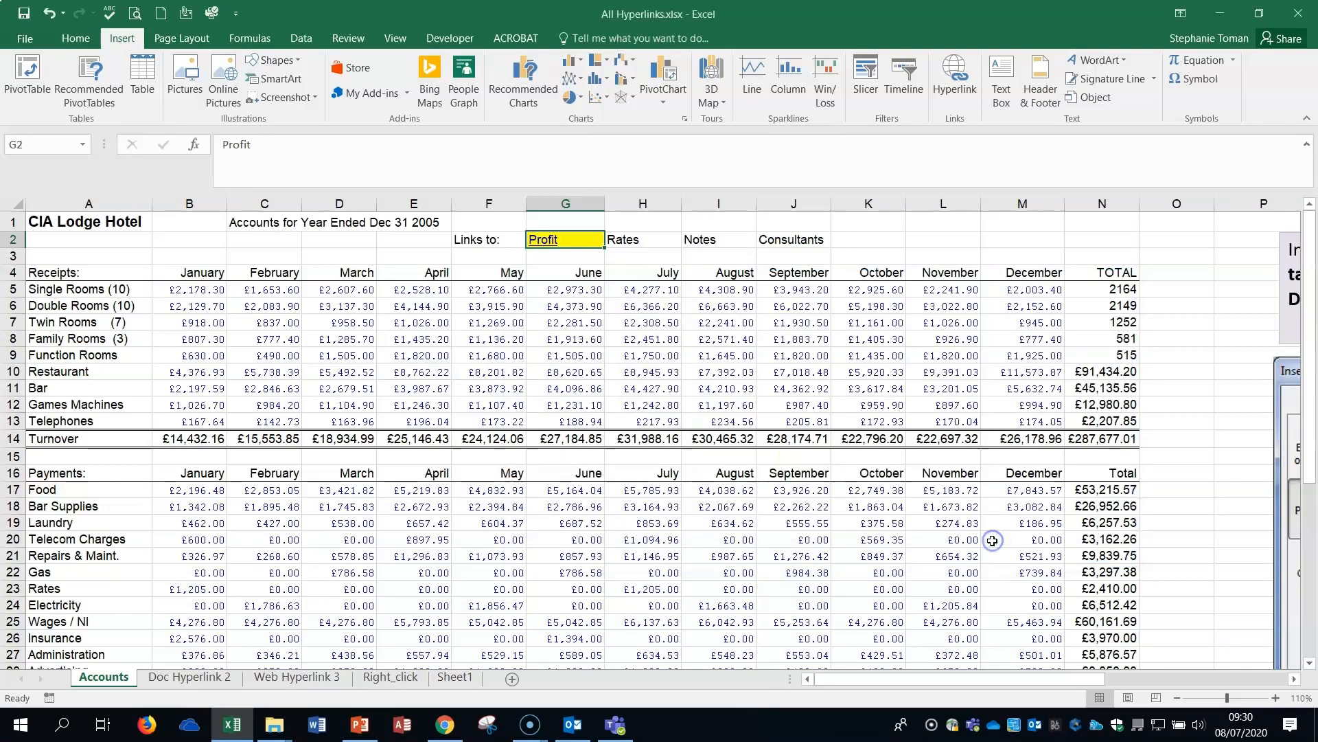
left_click(547, 243)
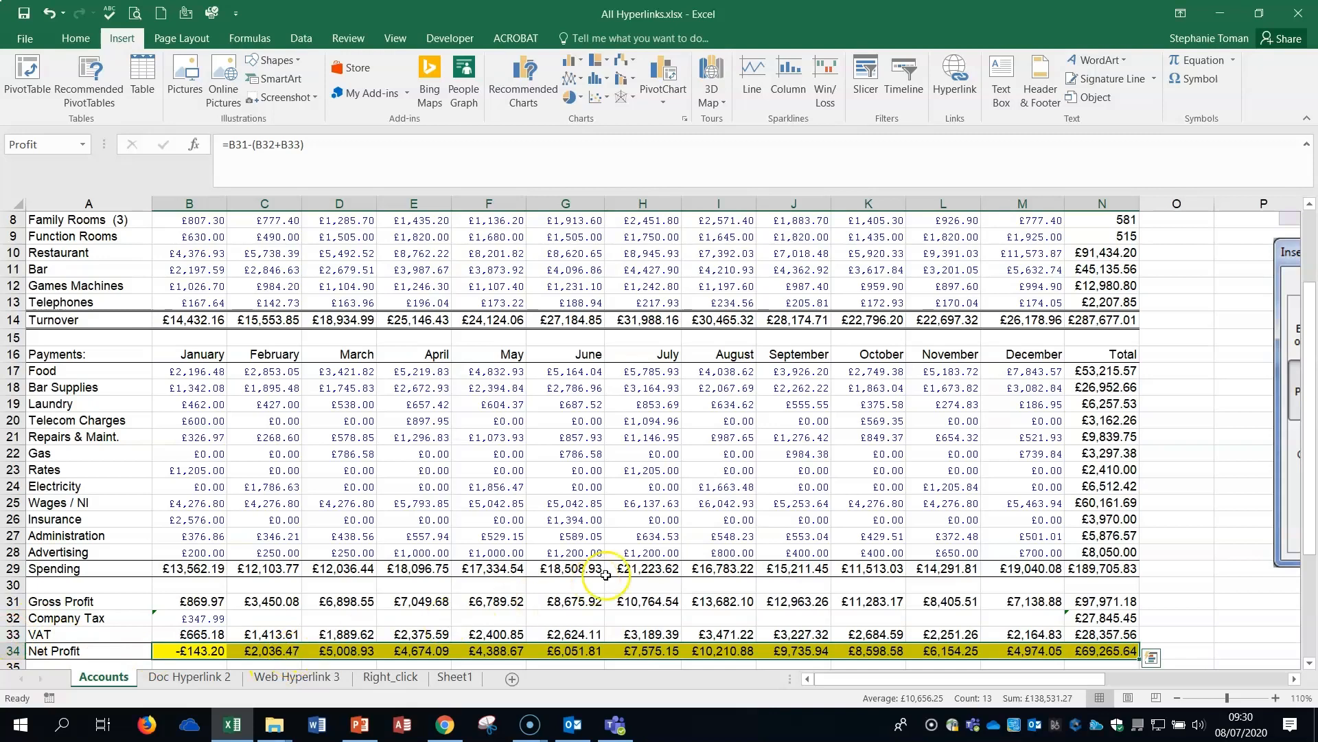
left_click_drag(1308, 484, 1302, 328)
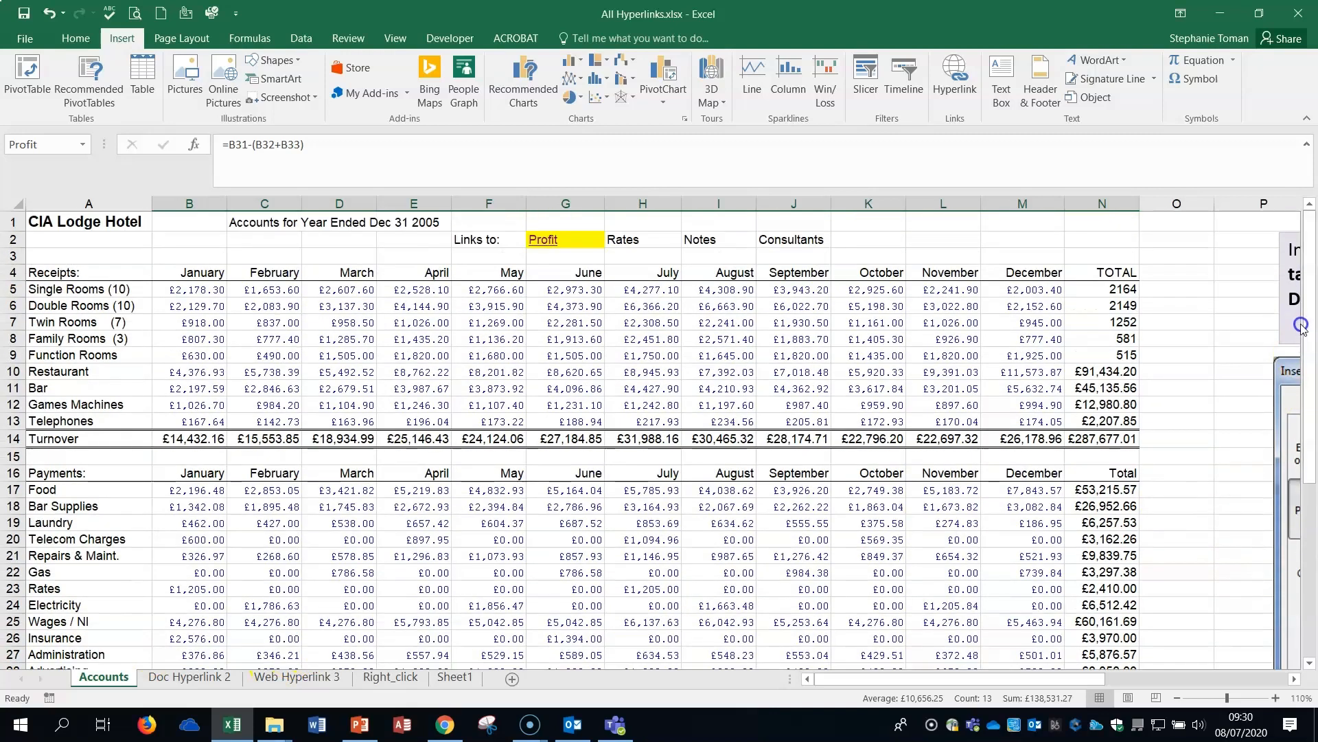
On the Doc Hyperlink 2 sheet, link the Notes cell I2 to the existing file Notes.docx in the current folder
left_click(195, 677)
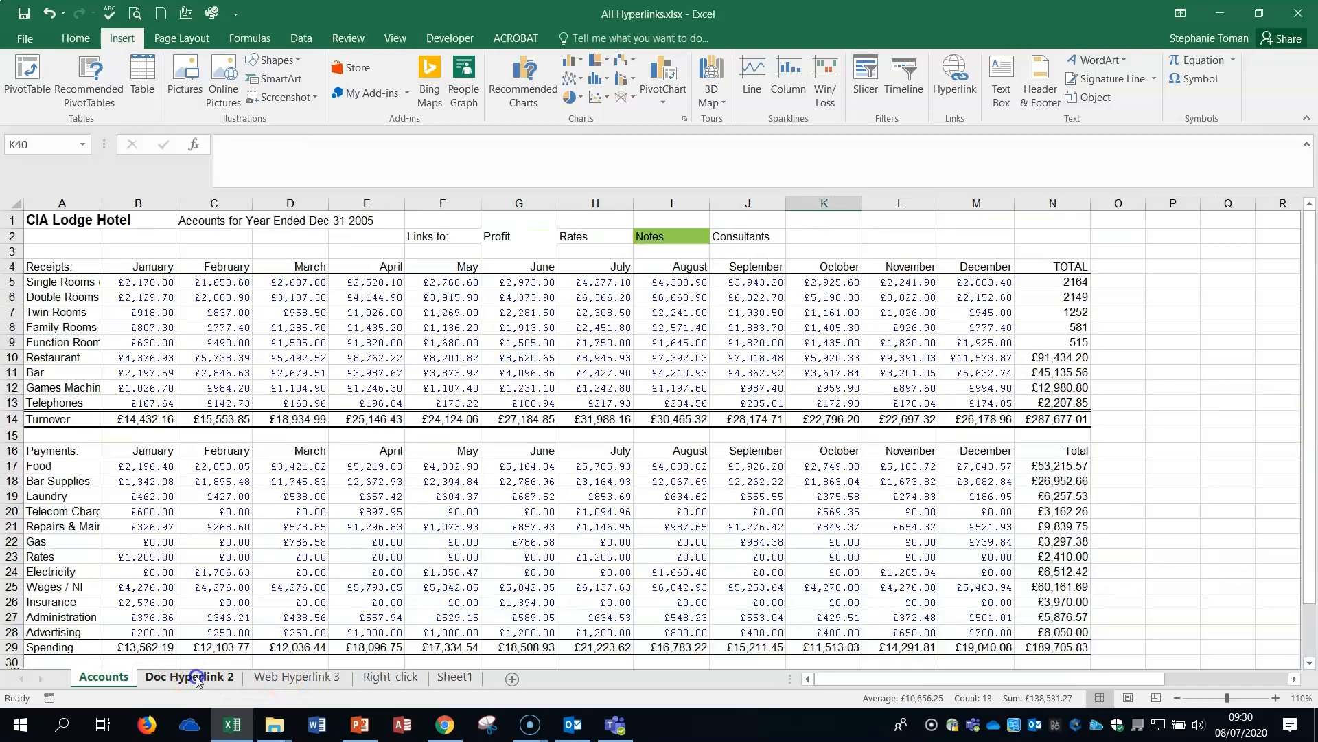
left_click(688, 235)
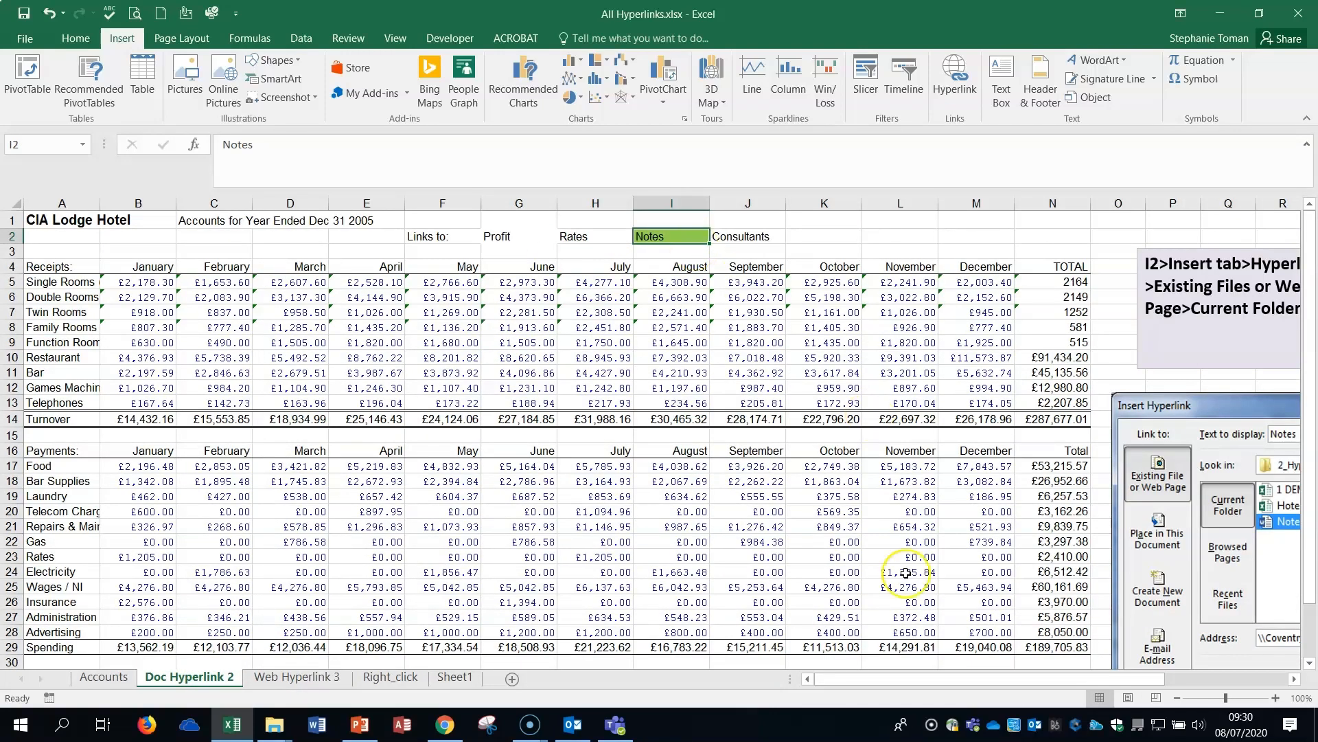
left_click_drag(919, 679, 1103, 690)
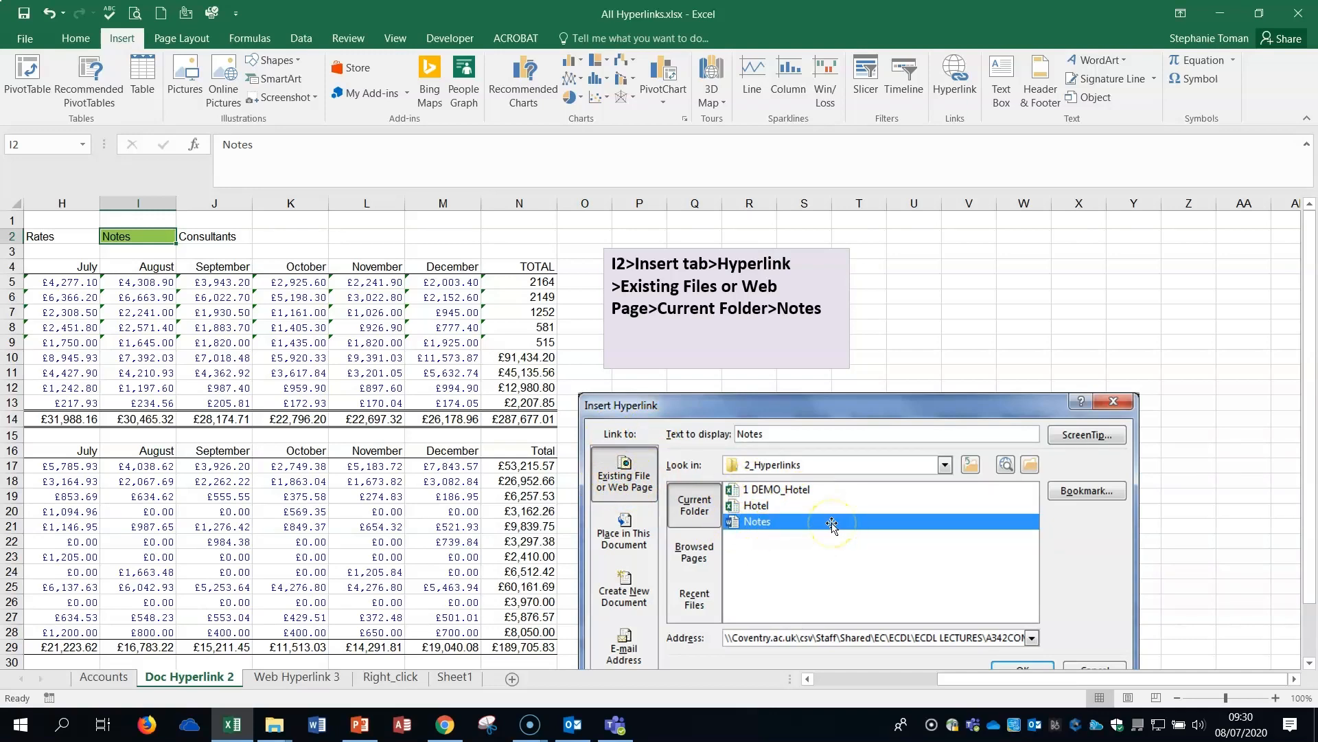
left_click_drag(1060, 681, 900, 693)
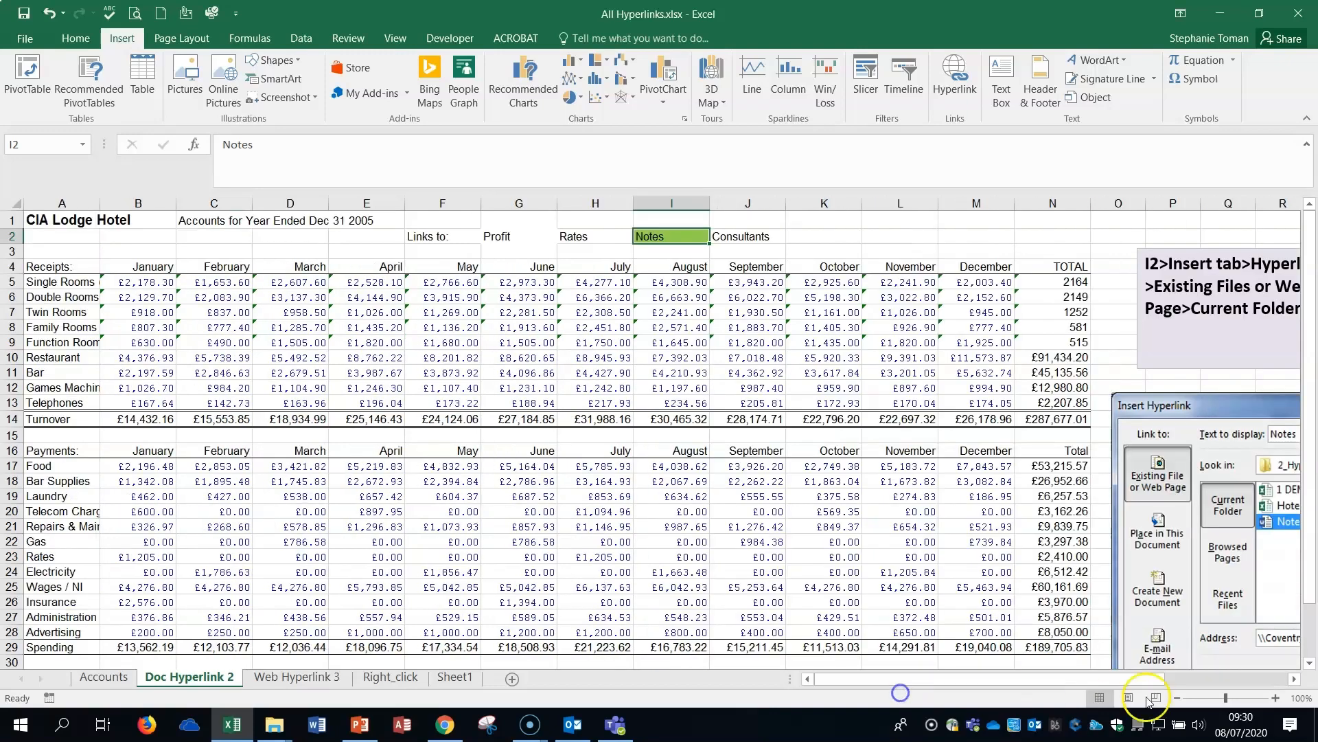
right_click(675, 237)
left_click(734, 587)
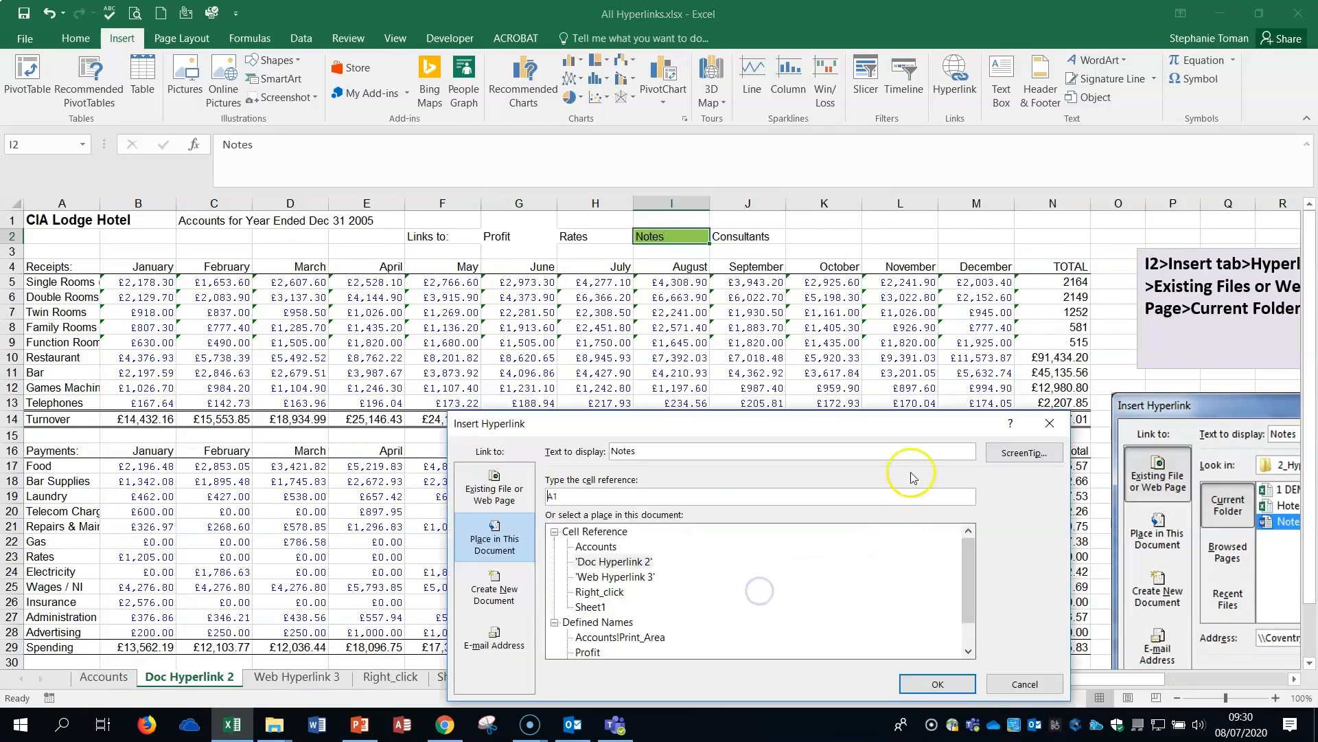
left_click_drag(746, 429, 639, 308)
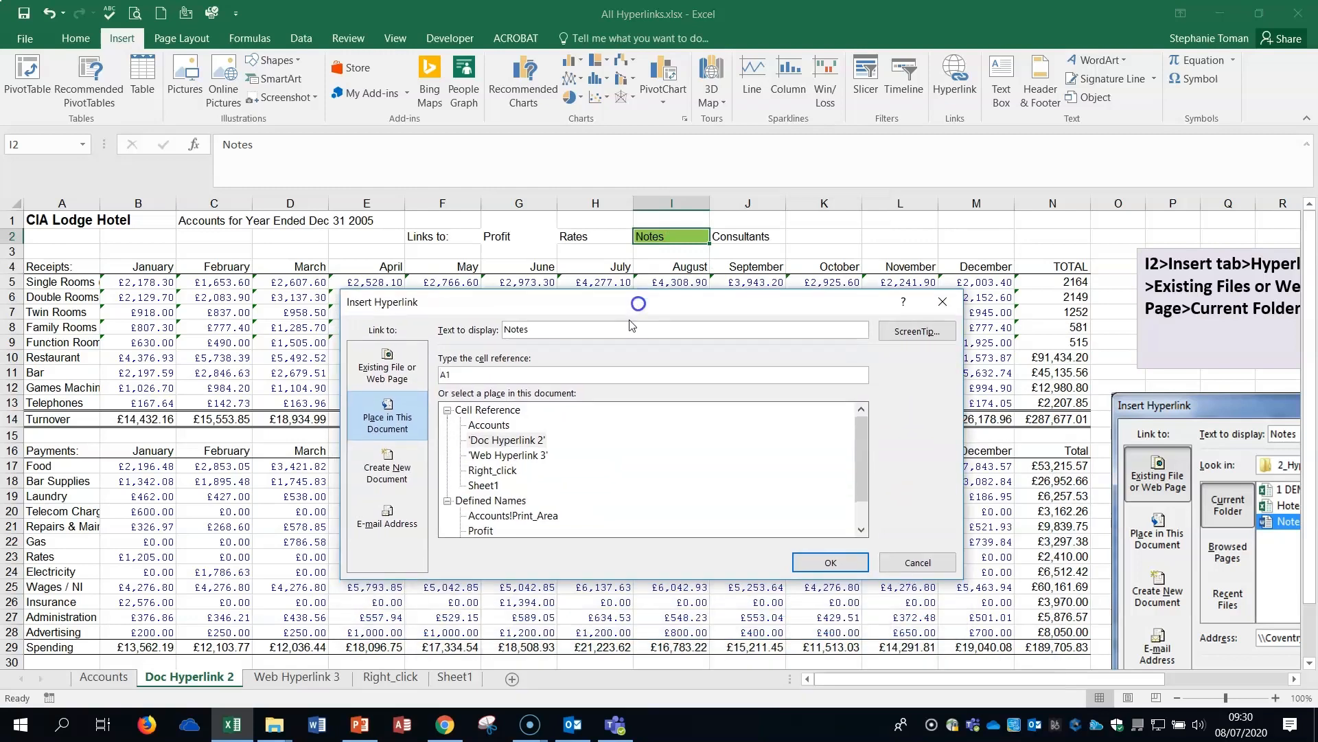
left_click(393, 357)
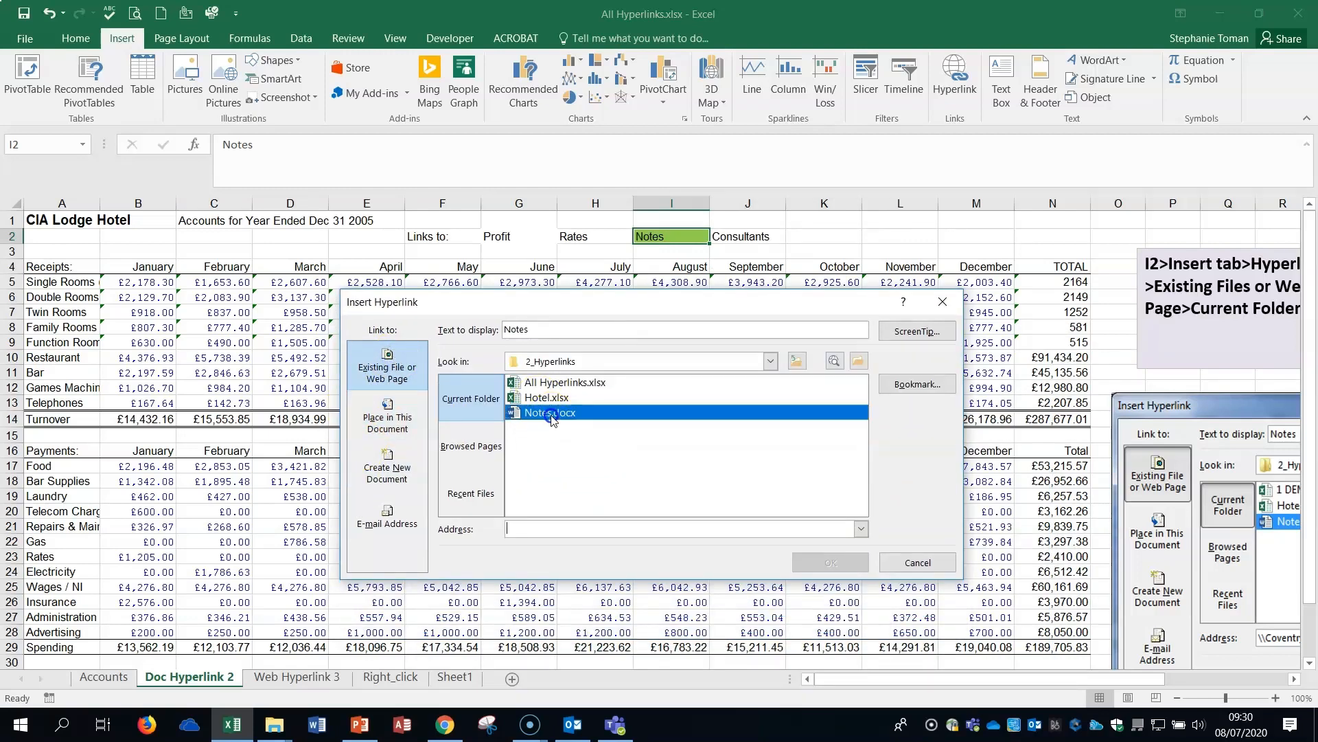
left_click(755, 412)
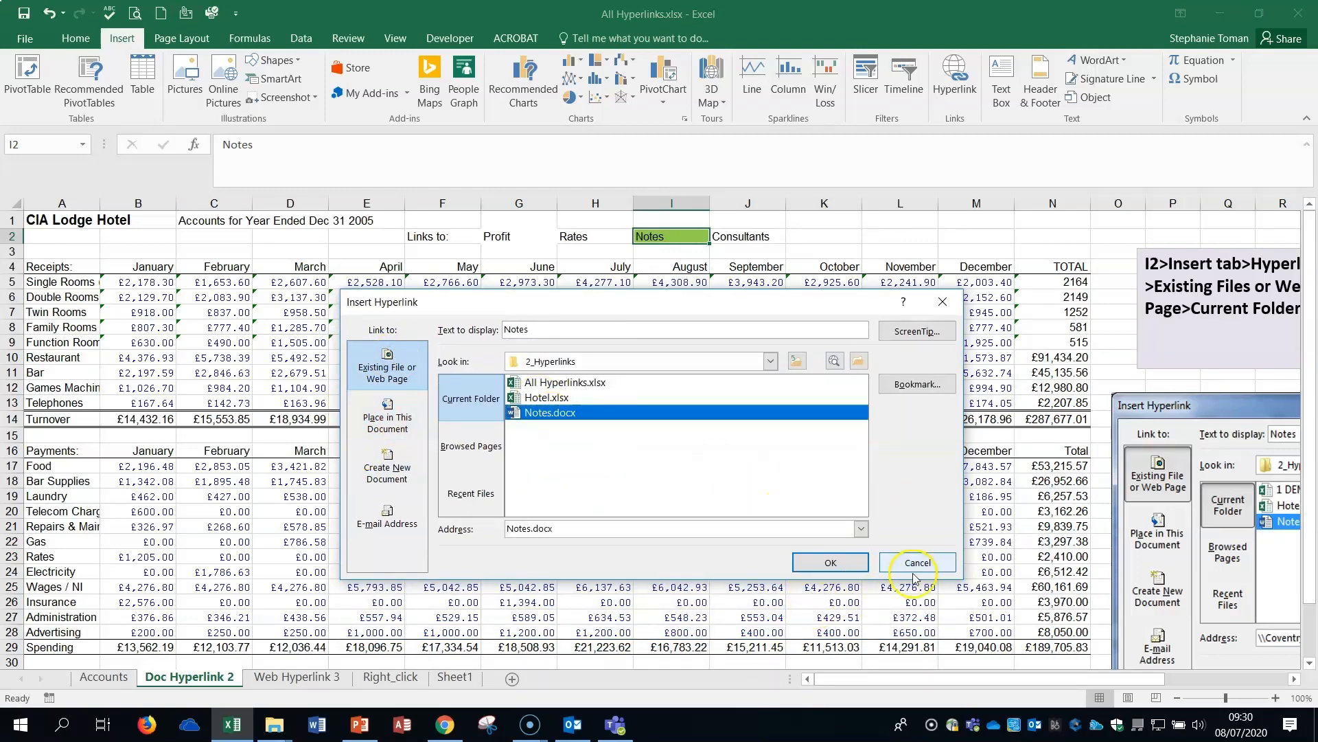
left_click(831, 562)
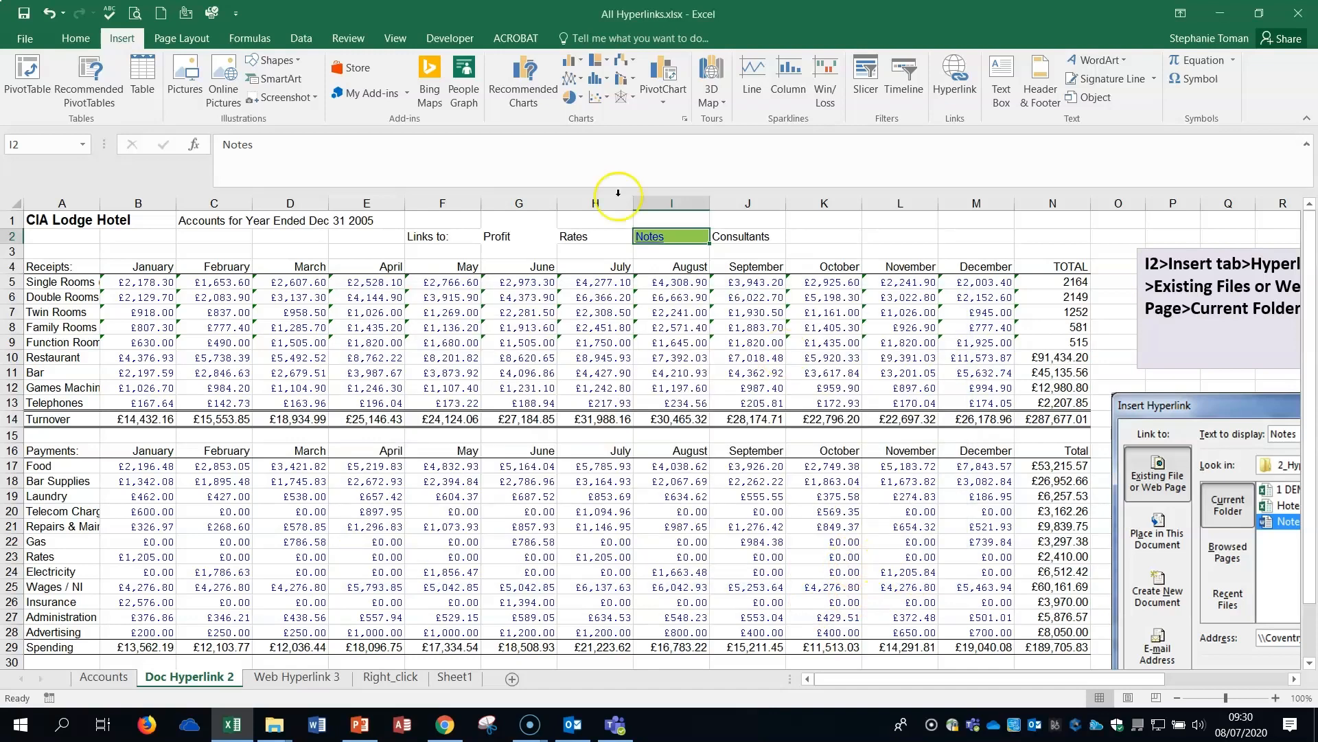
Follow the Notes hyperlink to open the document in Word, then close it and return to the workbook
left_click(649, 235)
left_click(649, 236)
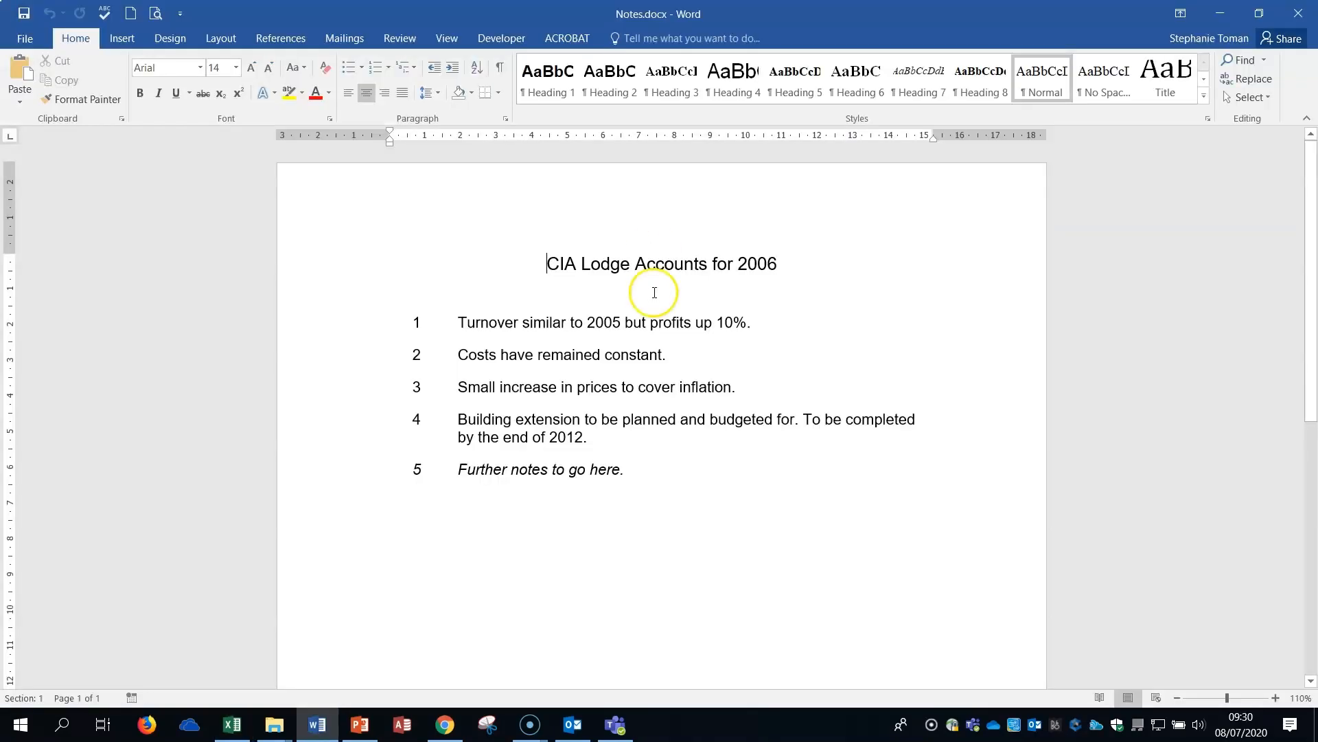
left_click(1299, 14)
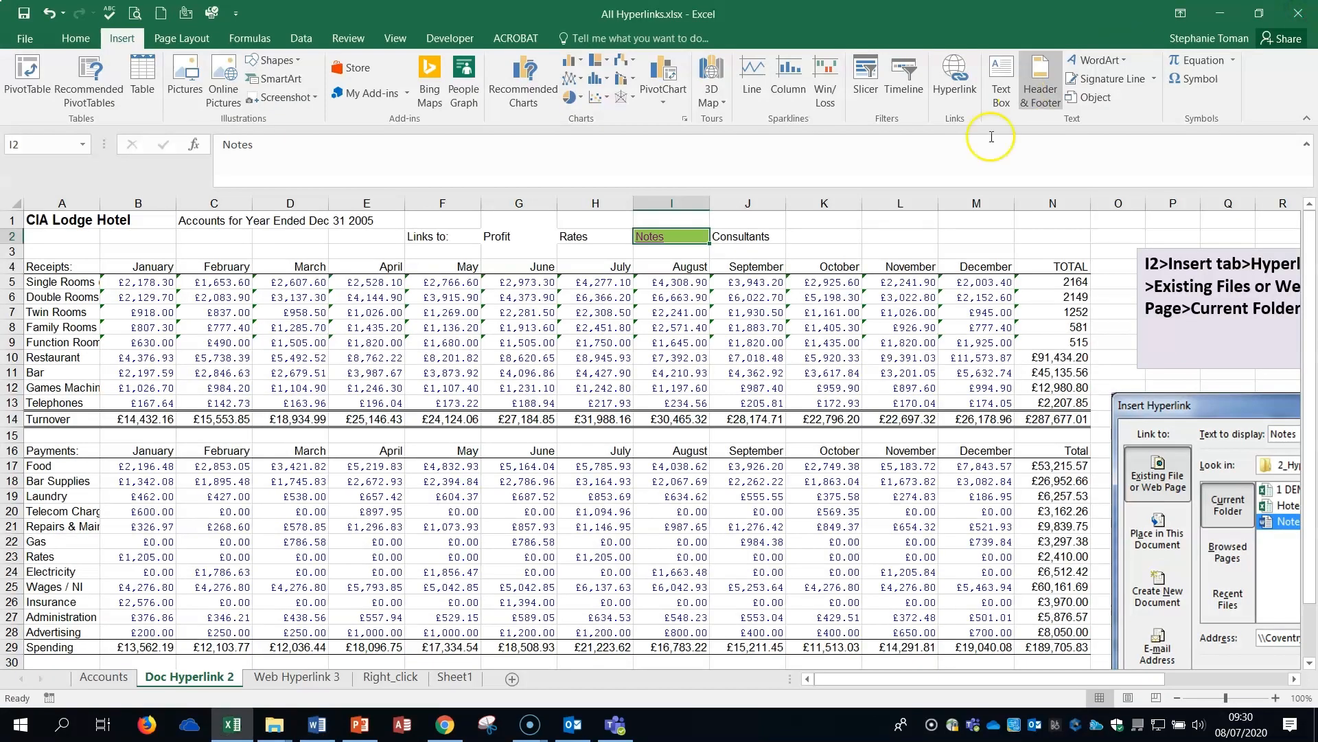
Follow the Consultants web hyperlink in cell J2 of the Web Hyperlink 3 sheet
left_click(296, 676)
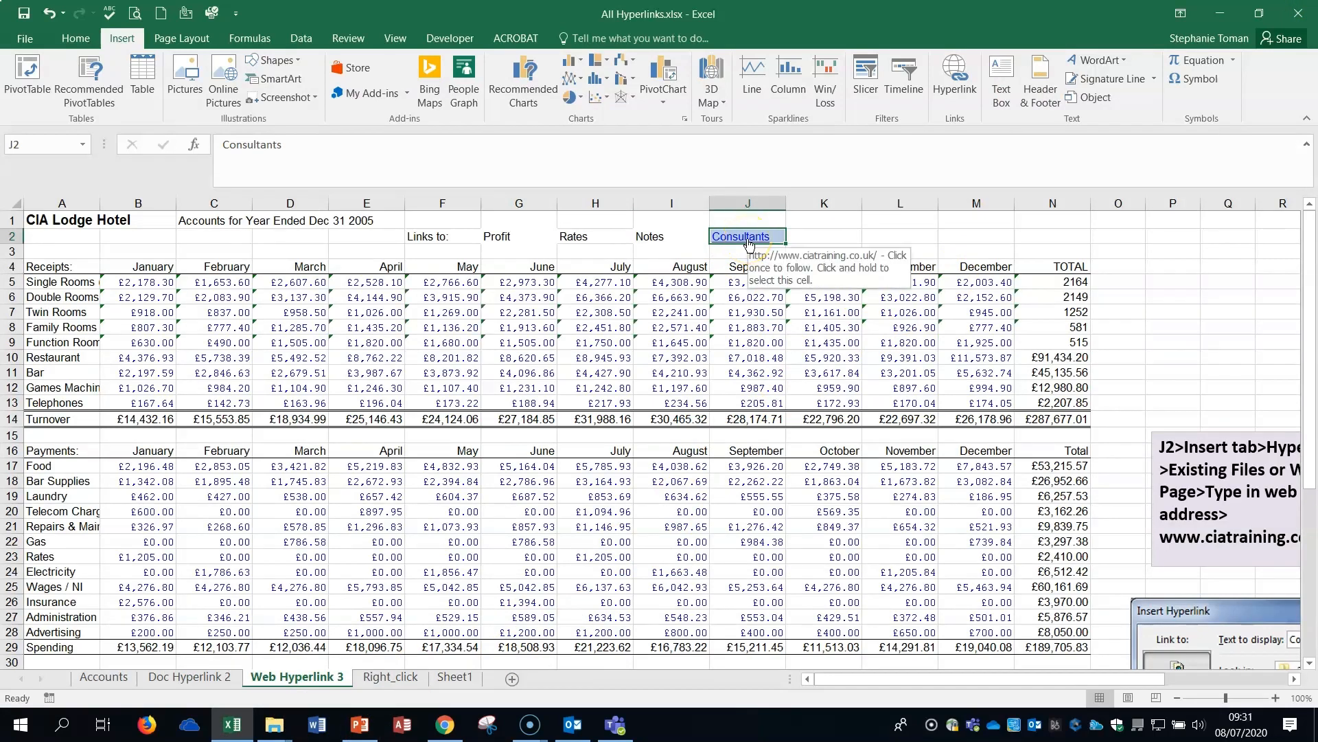
left_click(747, 237)
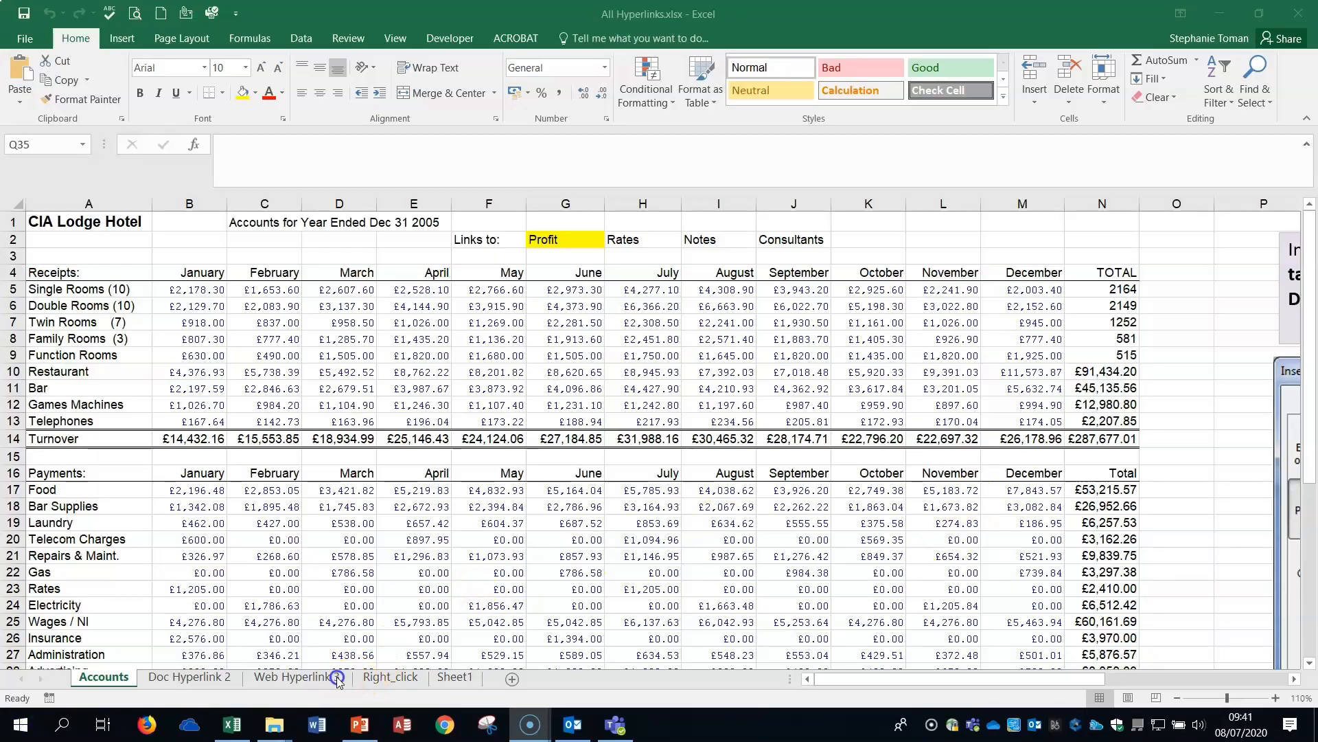
Review the web address in the hyperlink settings of the Consultants cell J2 on the Web Hyperlink 3 sheet, keeping it as is
left_click(336, 678)
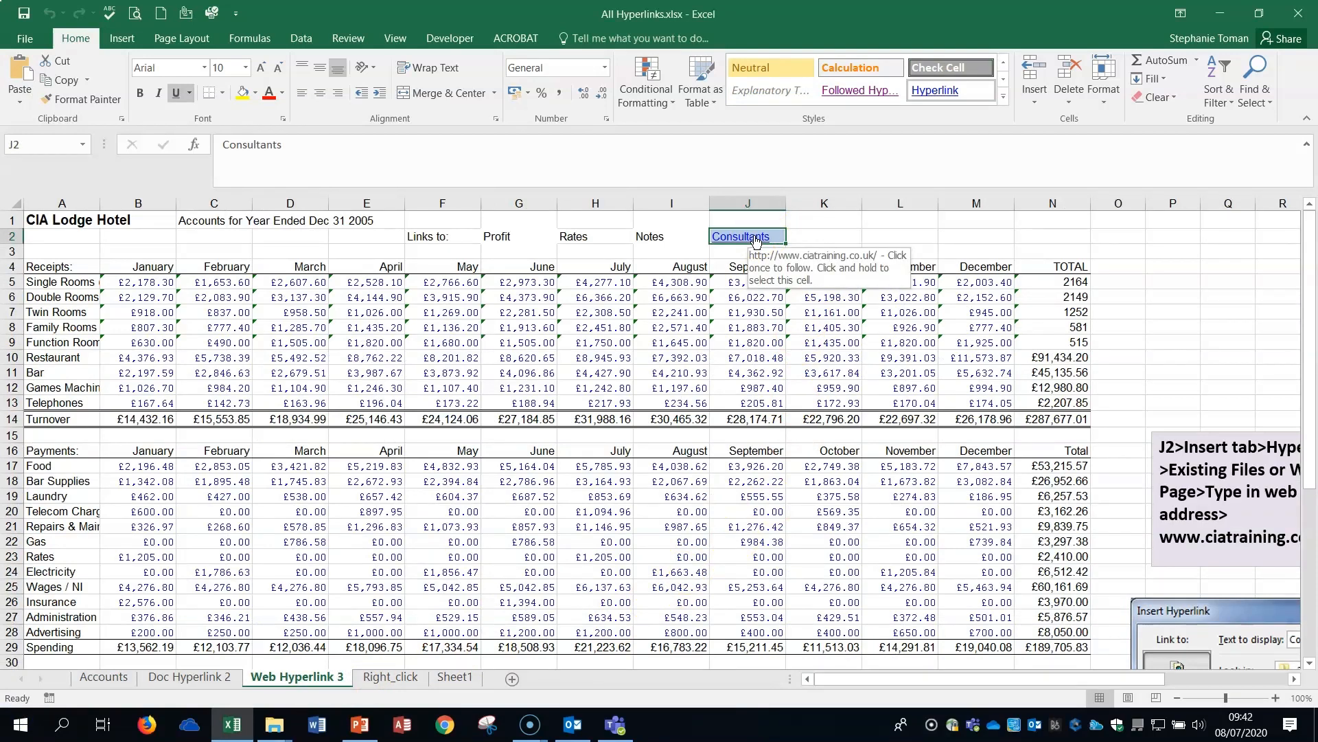
right_click(756, 238)
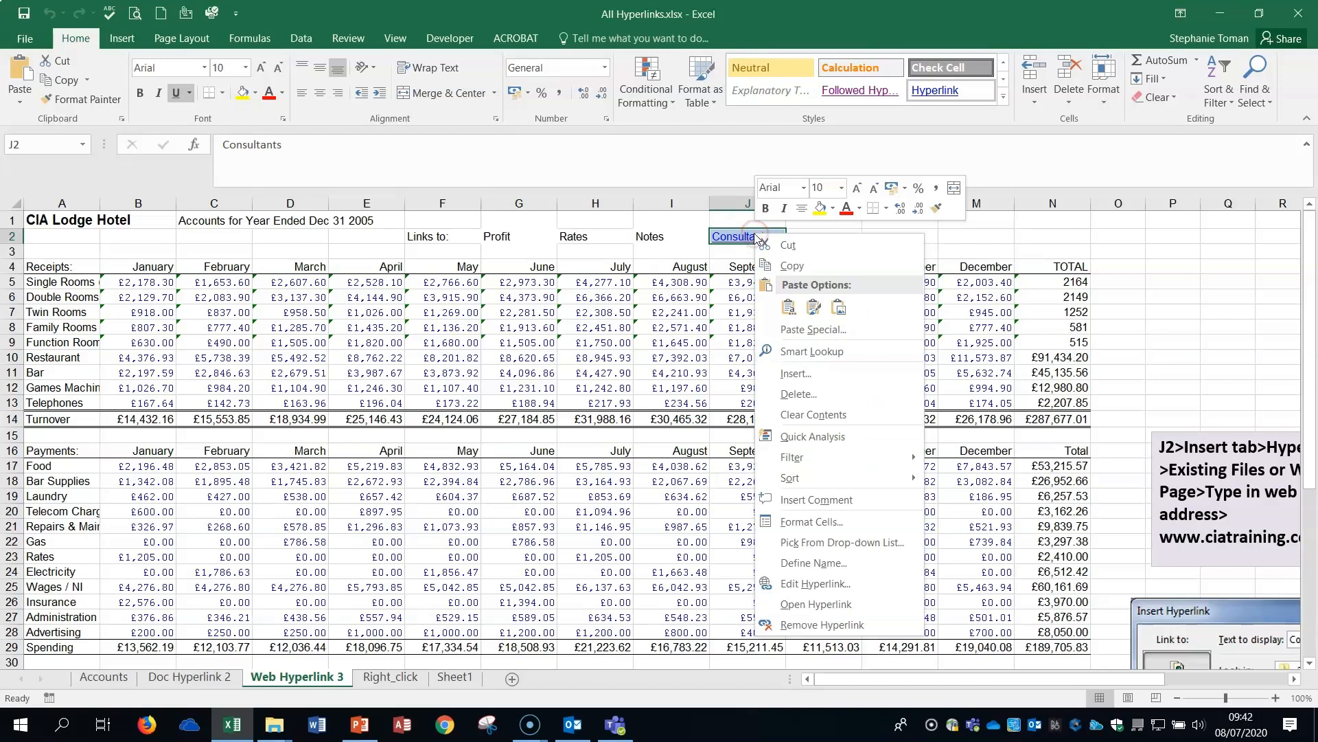
left_click(820, 583)
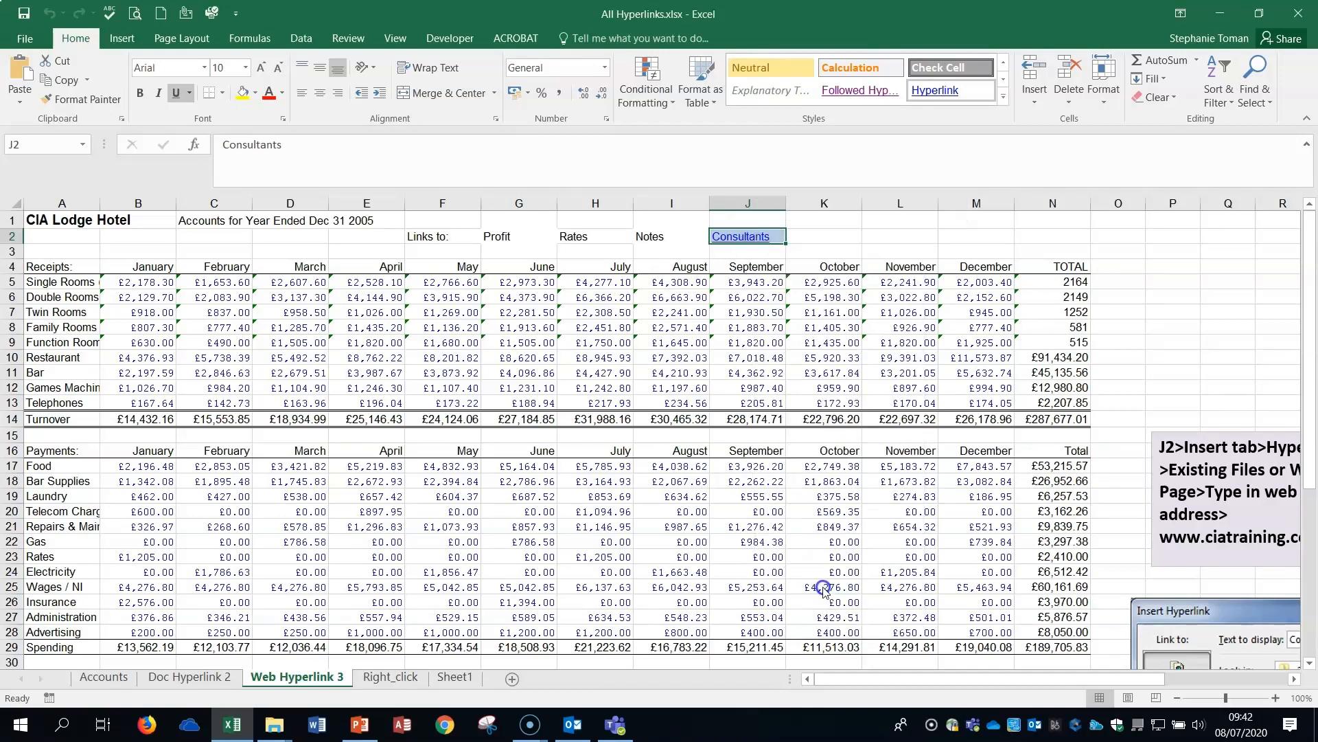
left_click_drag(810, 419, 832, 274)
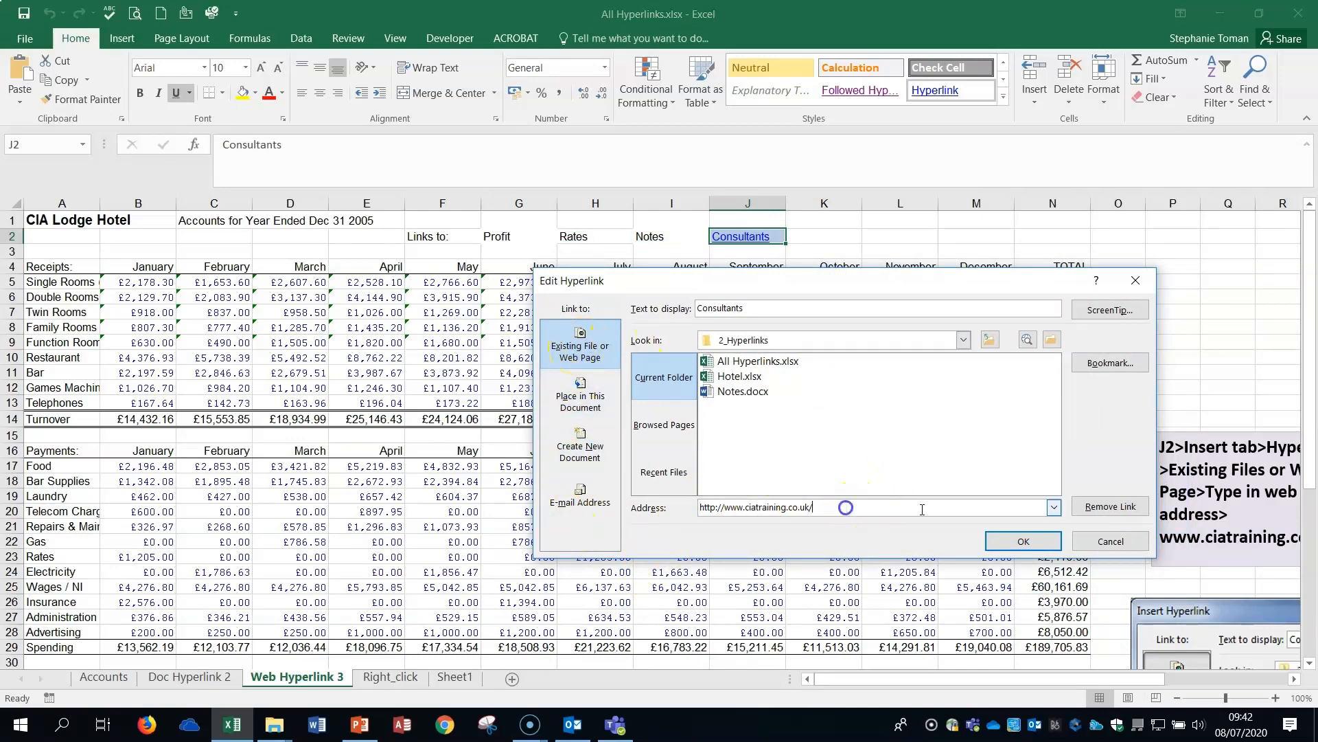
left_click(1018, 540)
left_click(190, 677)
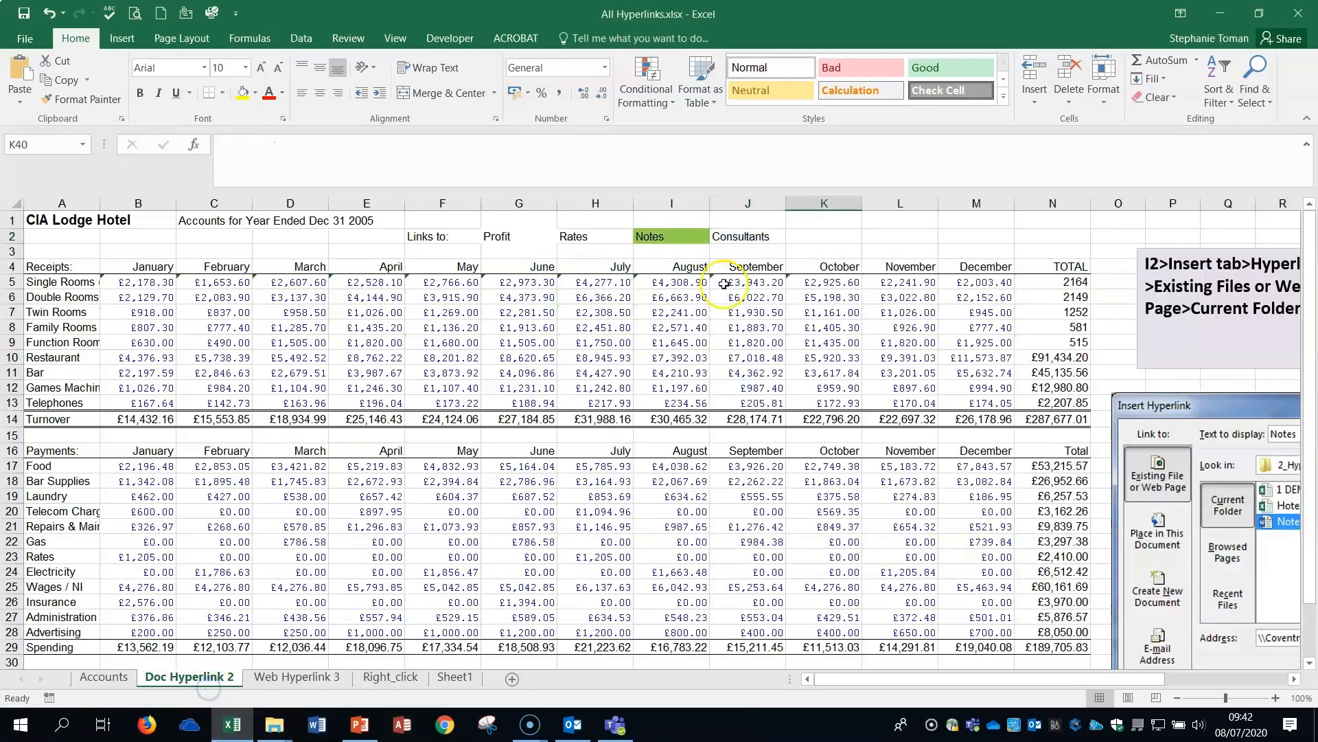
left_click(745, 237)
right_click(745, 237)
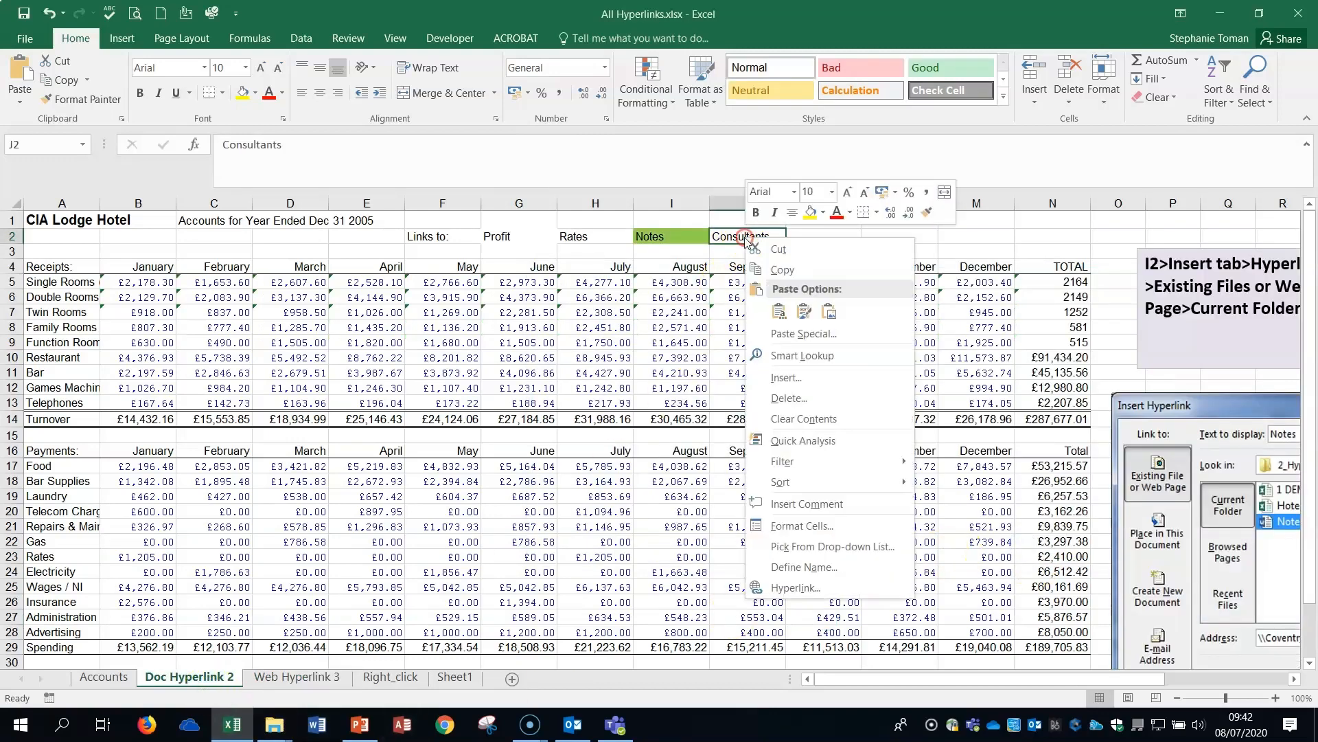
left_click(795, 587)
left_click(669, 650)
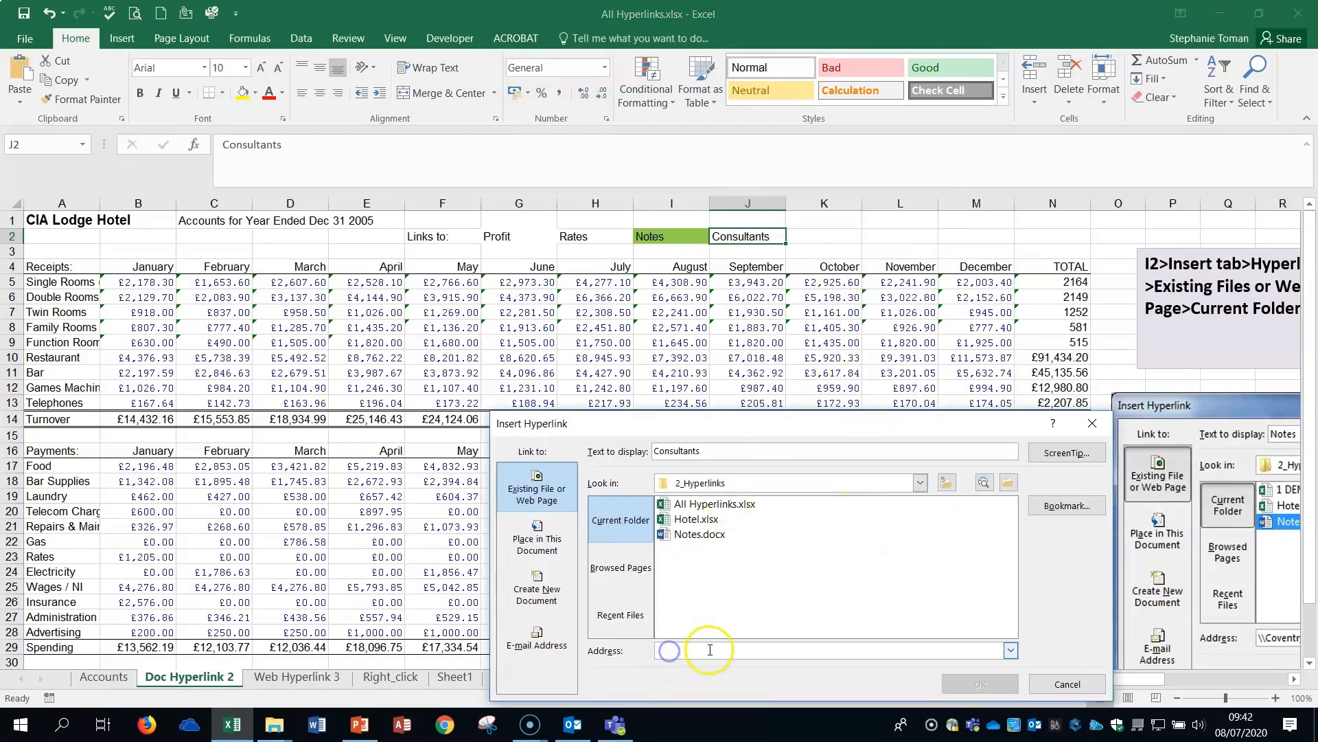
type("http://www.ciatraining.co.uk/")
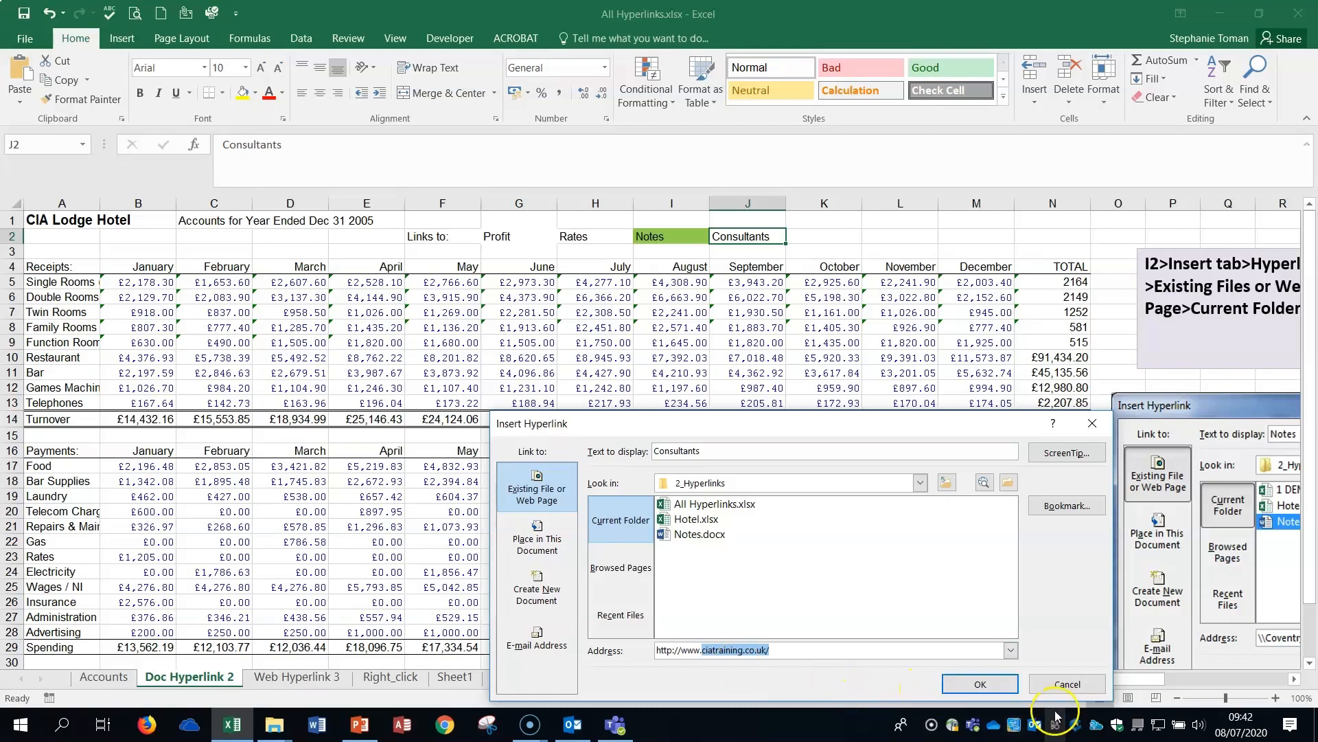
left_click(968, 683)
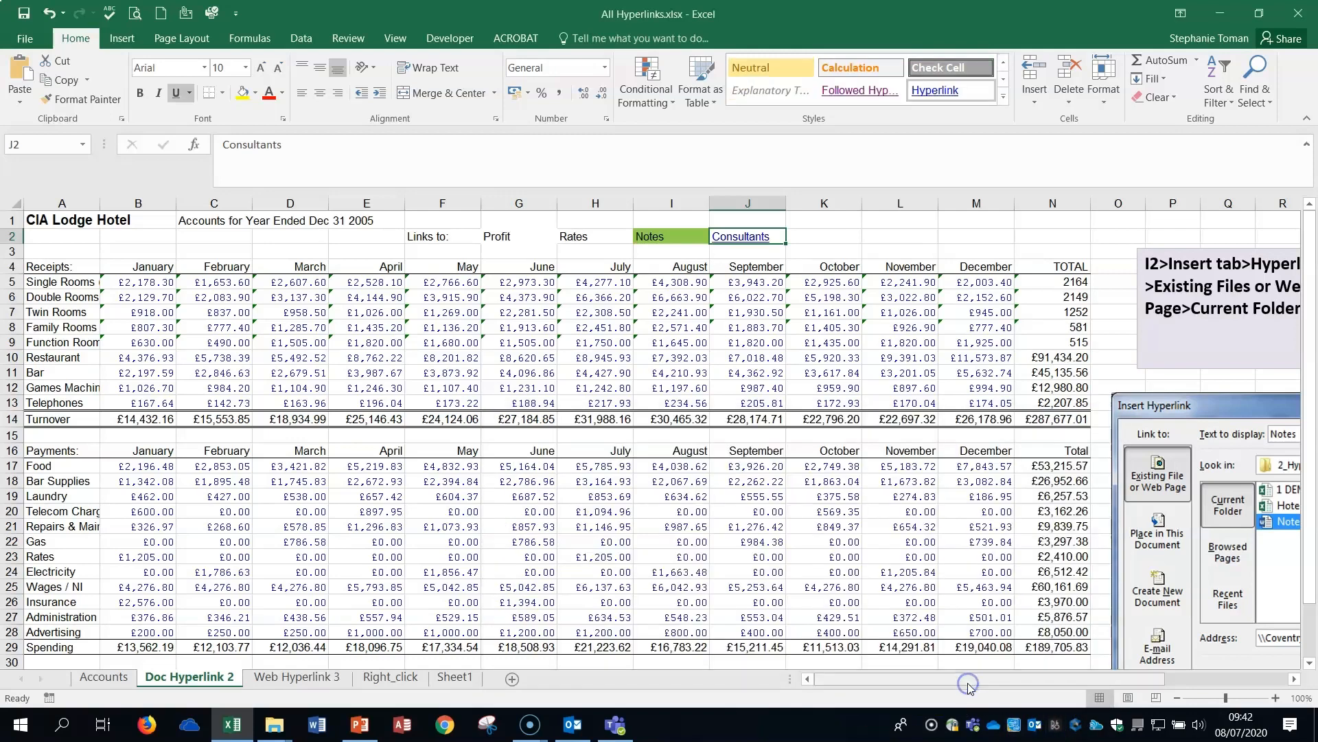
Follow the Consultants web hyperlink in cell J2 of the Doc Hyperlink 2 sheet, then close the browser to return to the workbook
left_click(742, 236)
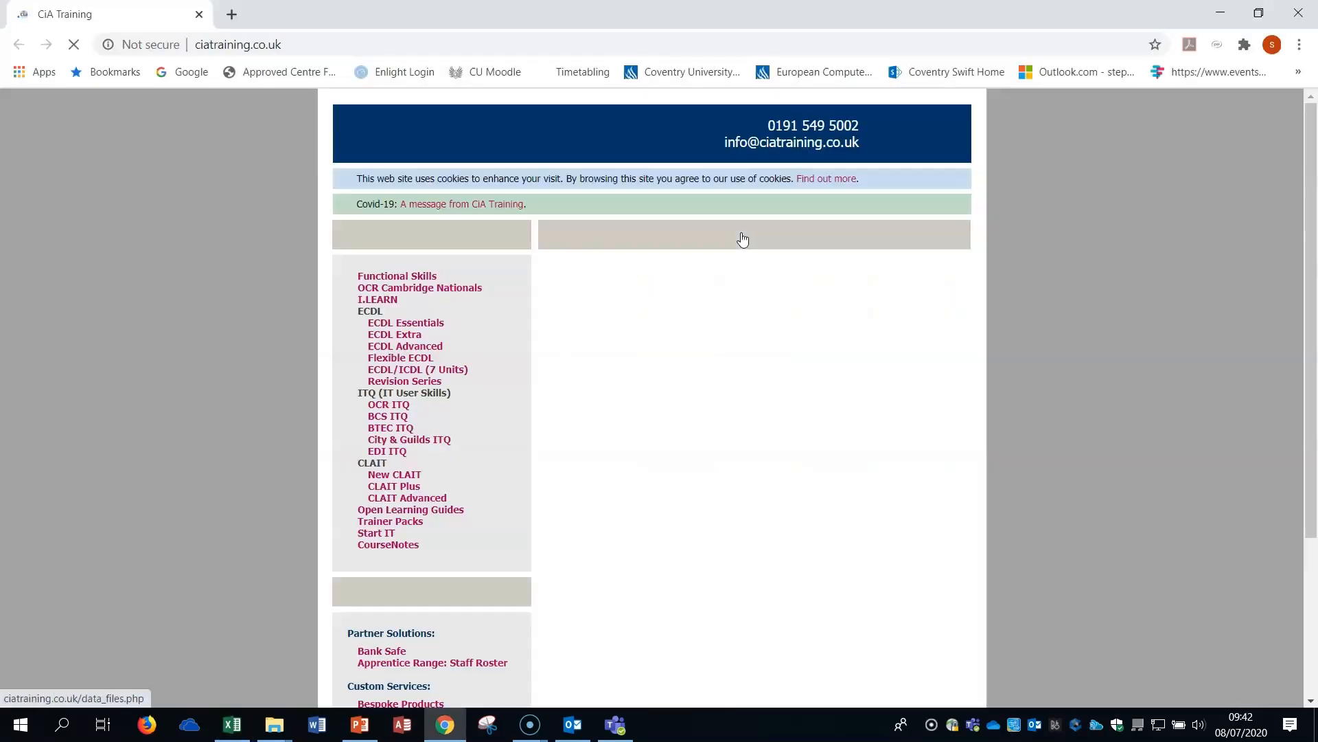
left_click(1304, 14)
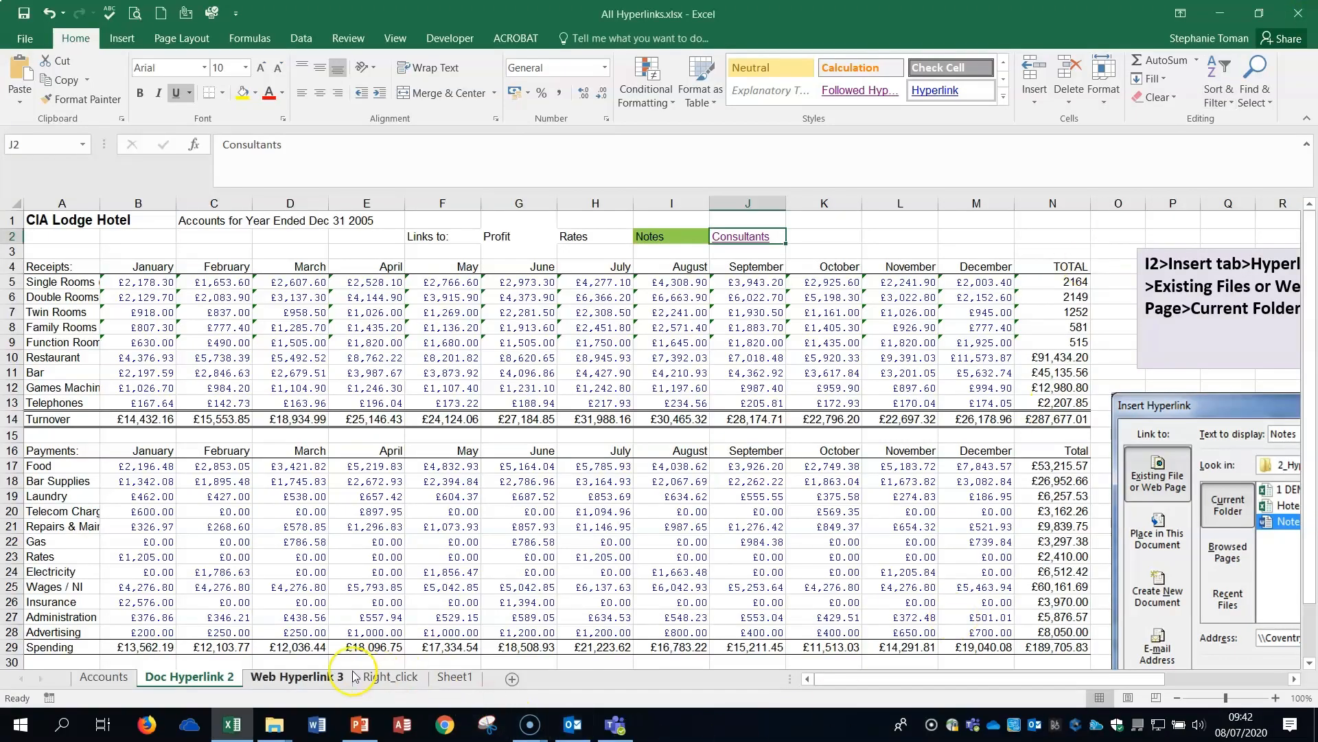
Review the instructions for editing and removing hyperlinks on the Right_click sheet
left_click(401, 682)
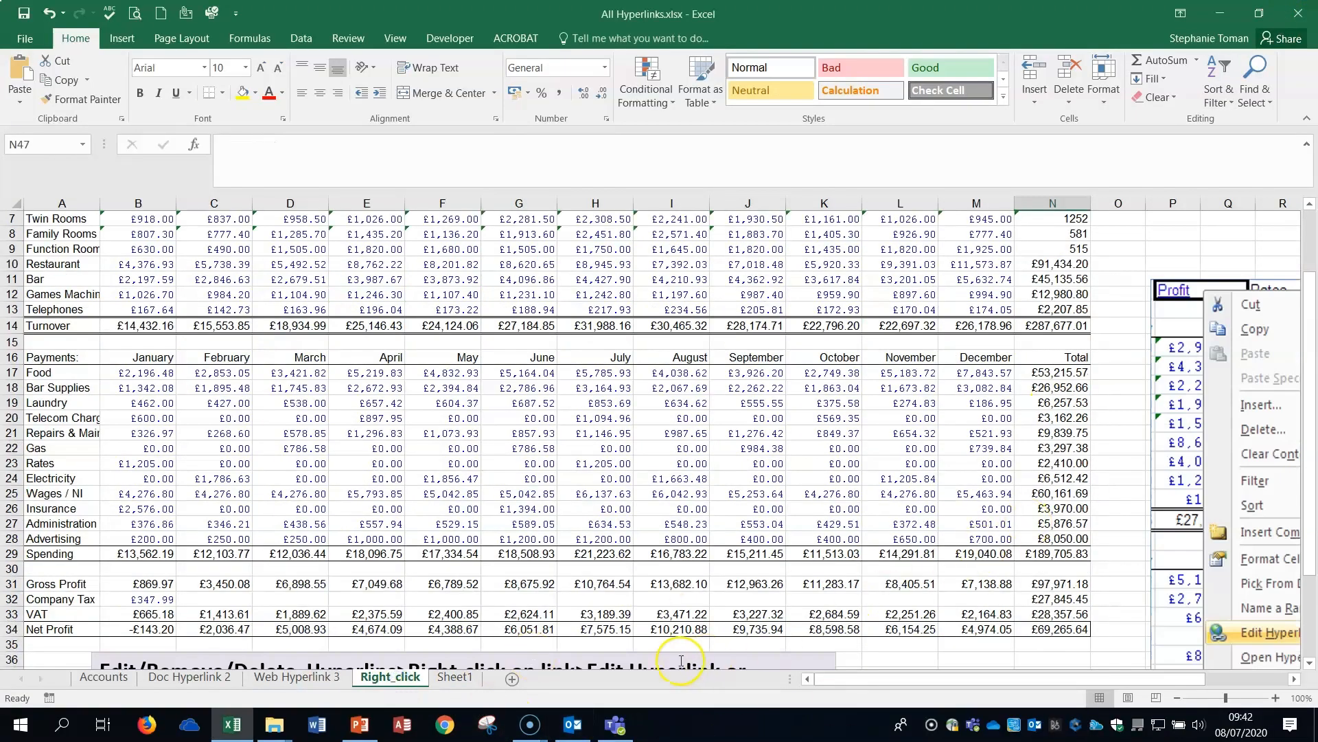
left_click_drag(911, 676, 992, 678)
scroll(1142, 523, "down", 2)
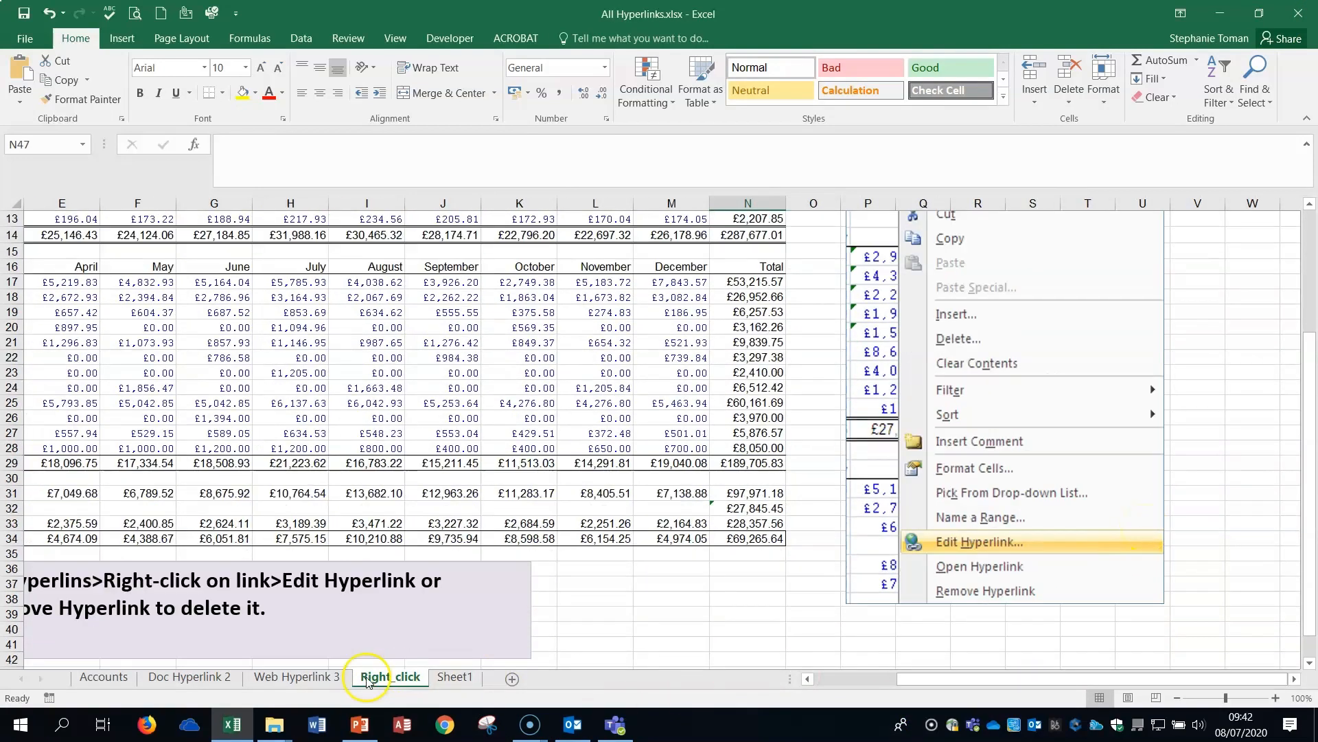
Remove the hyperlink from the Consultants cell J2 on the Web Hyperlink 3 sheet, then close the workbook
left_click(297, 677)
right_click(738, 242)
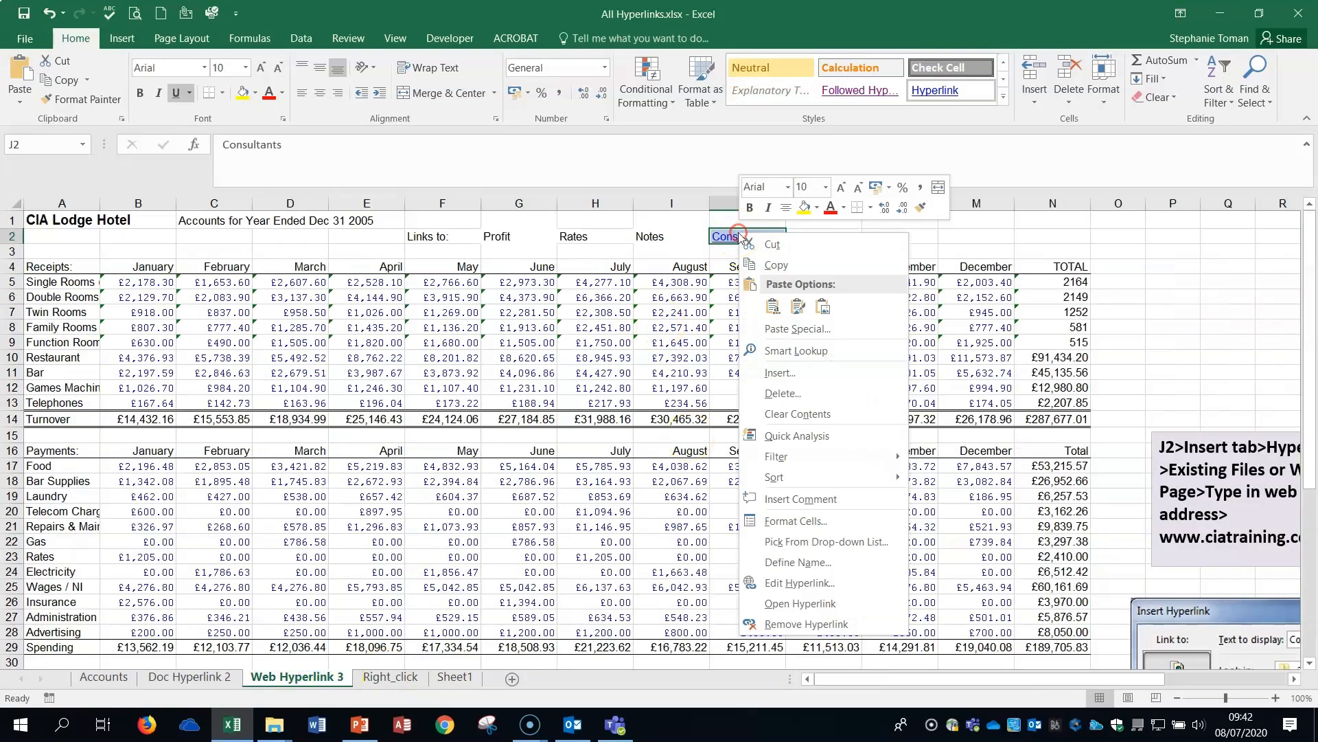
left_click(796, 621)
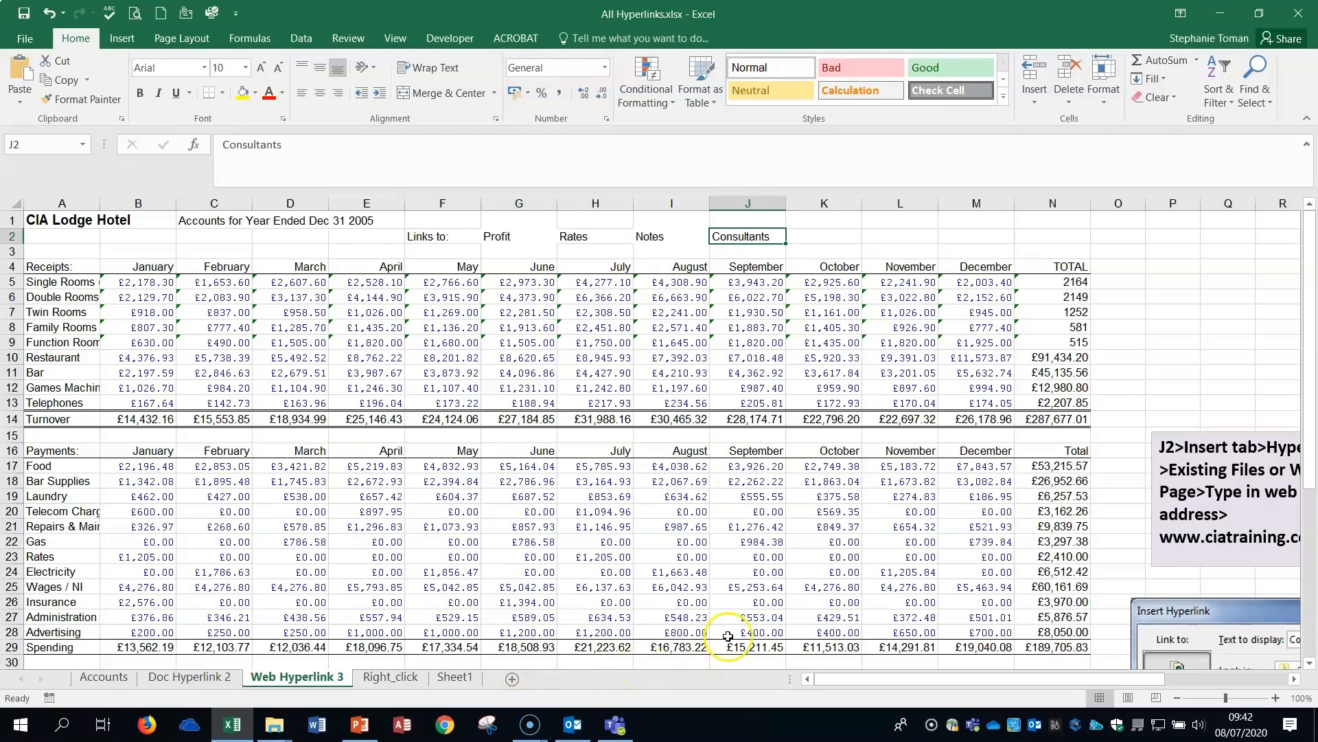
left_click(1173, 265)
left_click(1291, 11)
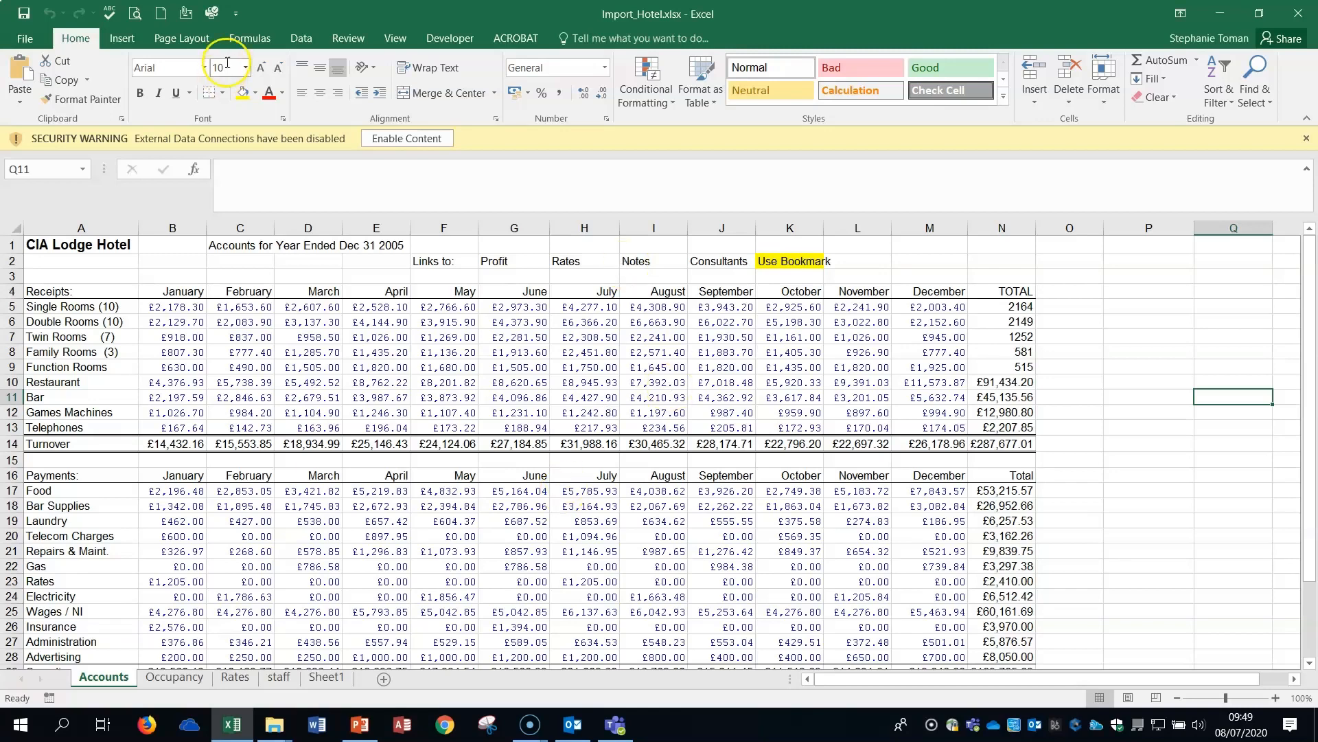
Start importing external data from a text file into Import_Hotel.xlsx and accept the external data source security notice
left_click(306, 38)
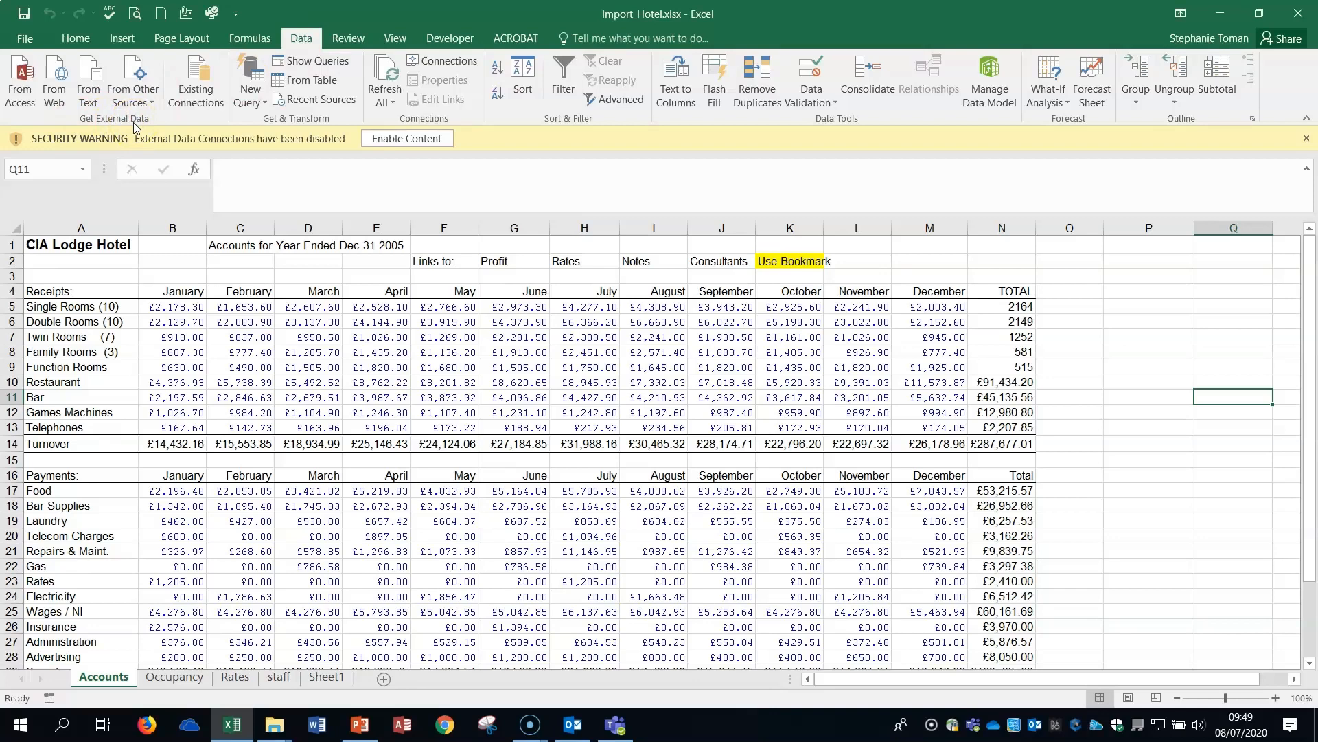
left_click(88, 92)
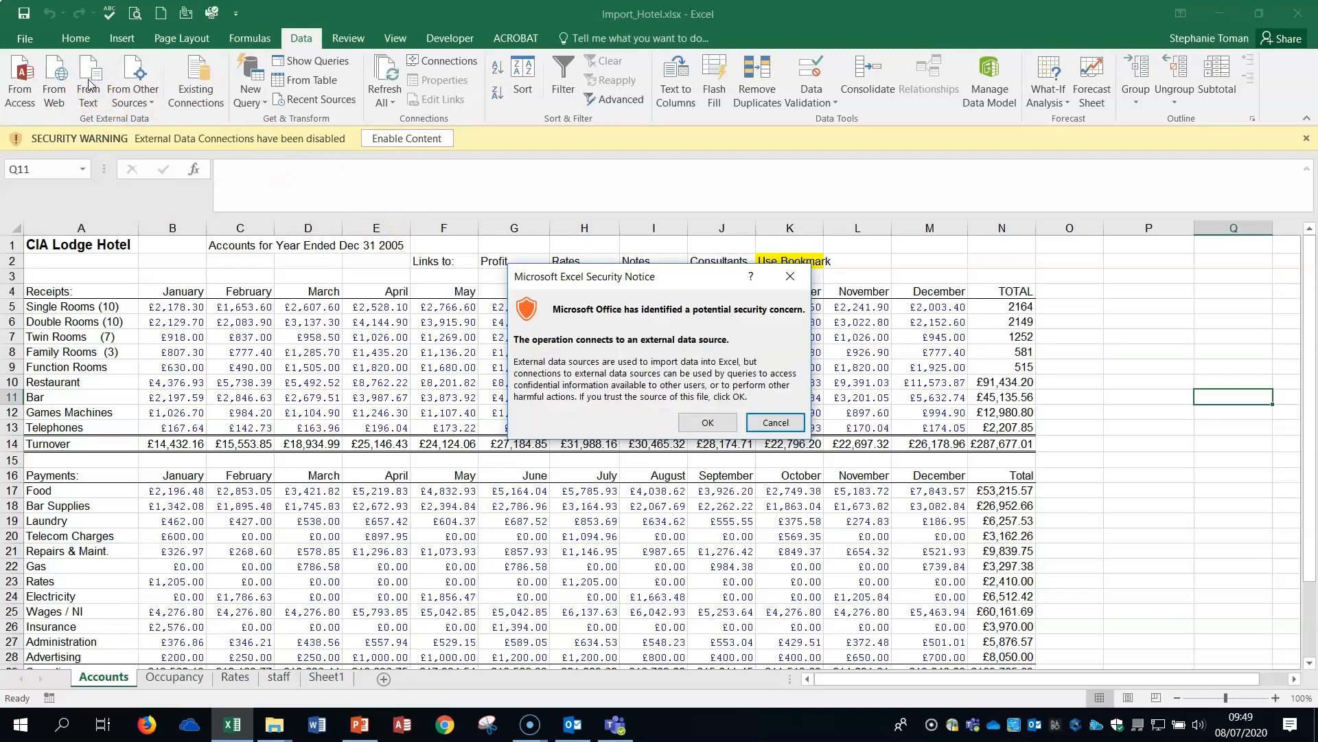
left_click(721, 425)
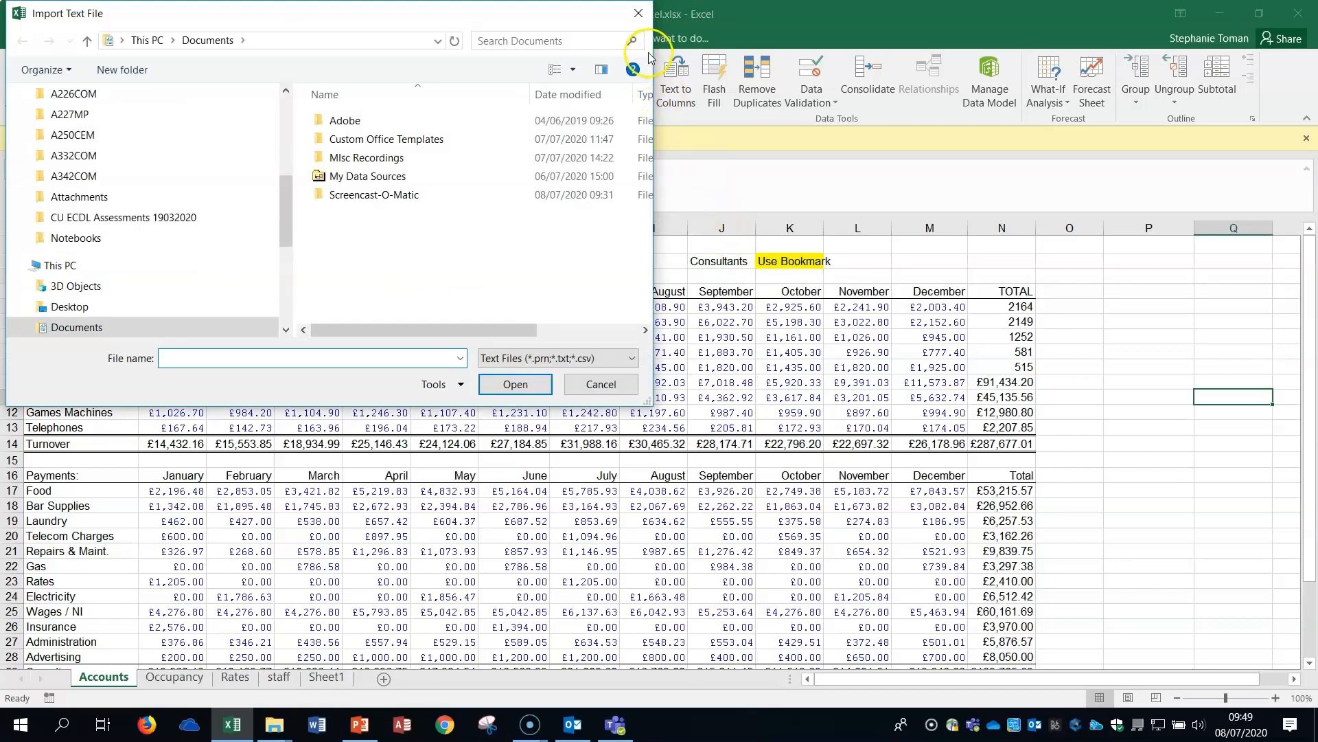
Choose Hotel.txt from the desktop's 3_A342COM Lecture Materials, Week 3 Sections 8 9 & 10, 10 Linking & Importing, 3_Importing folder as the import file
left_click_drag(286, 200, 285, 91)
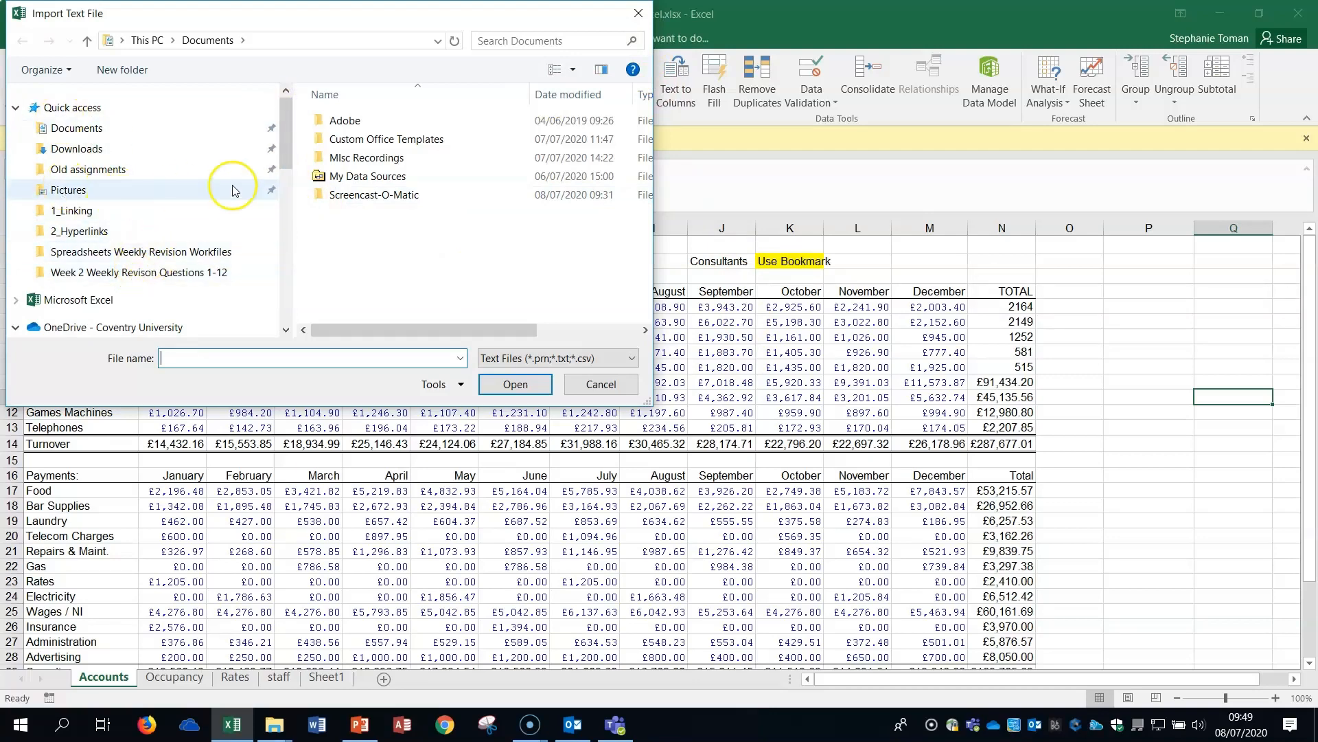
left_click_drag(286, 158, 280, 247)
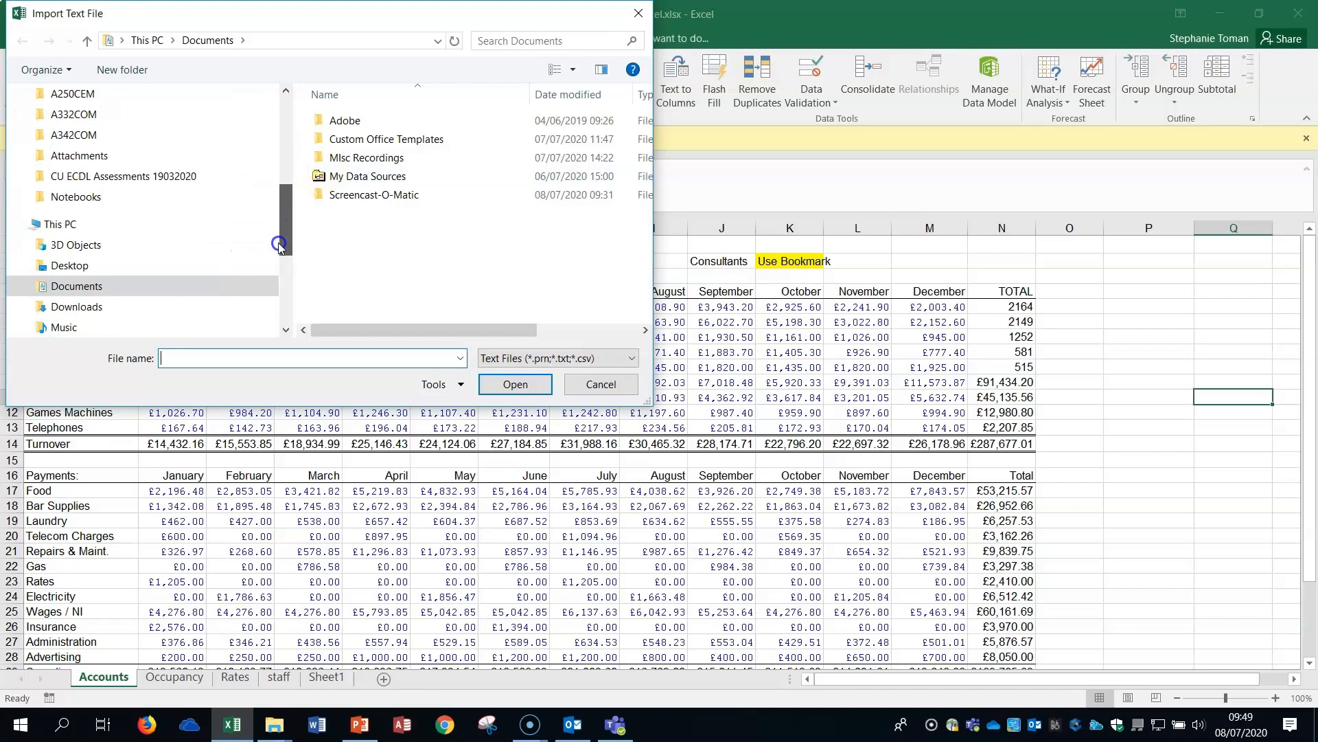
left_click(145, 270)
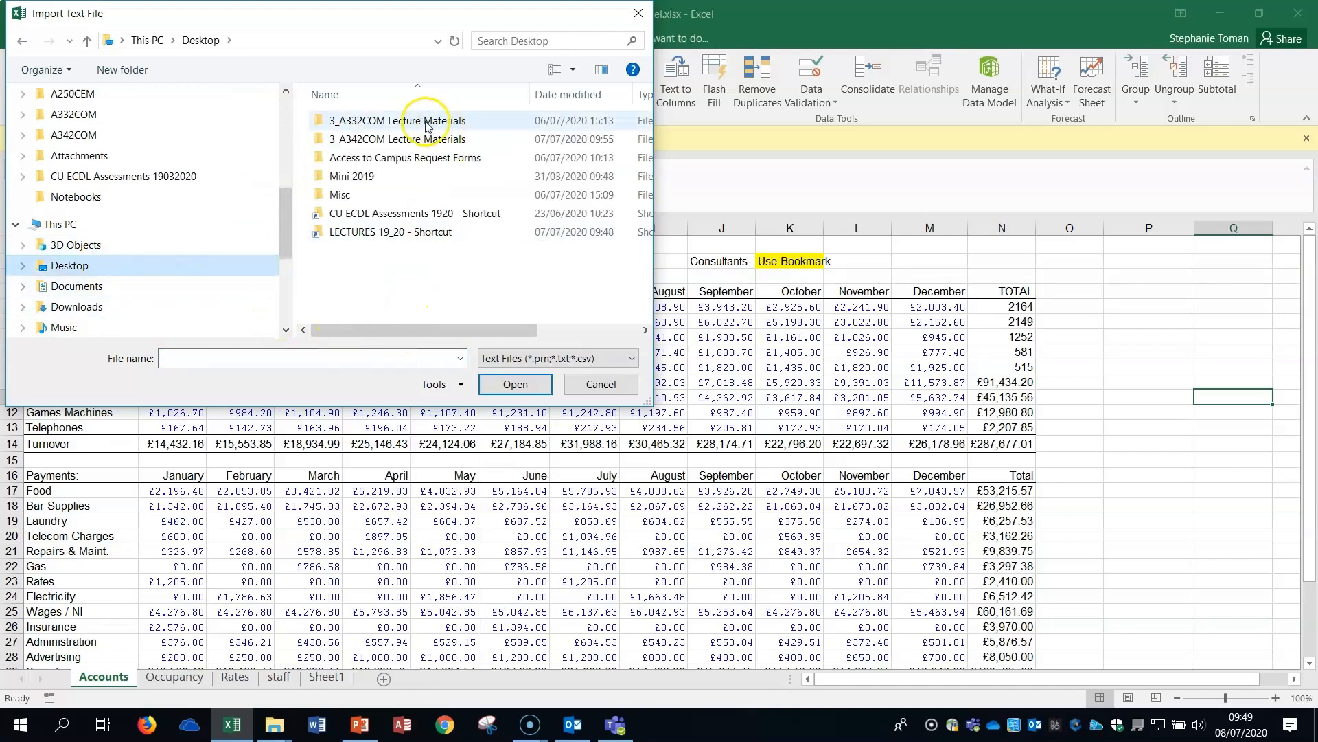
double_click(426, 139)
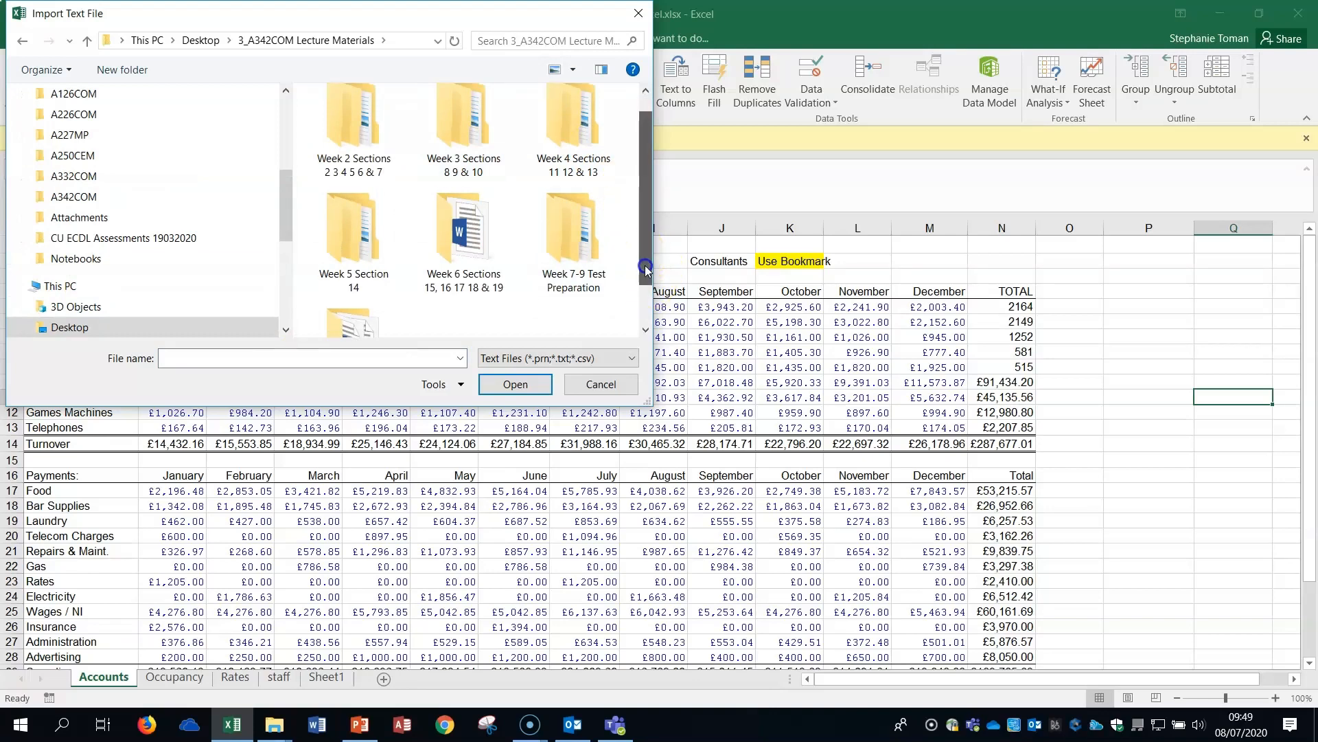
left_click_drag(644, 254, 645, 210)
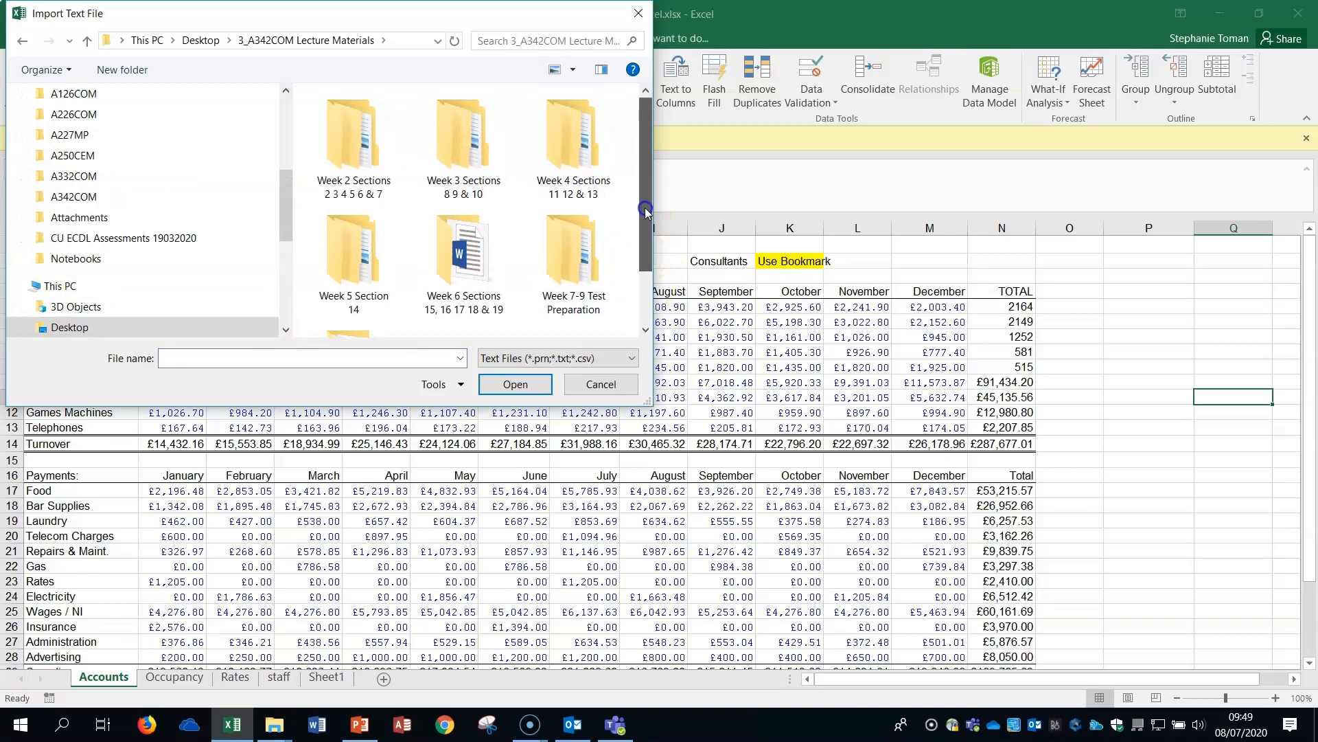
double_click(466, 144)
double_click(368, 139)
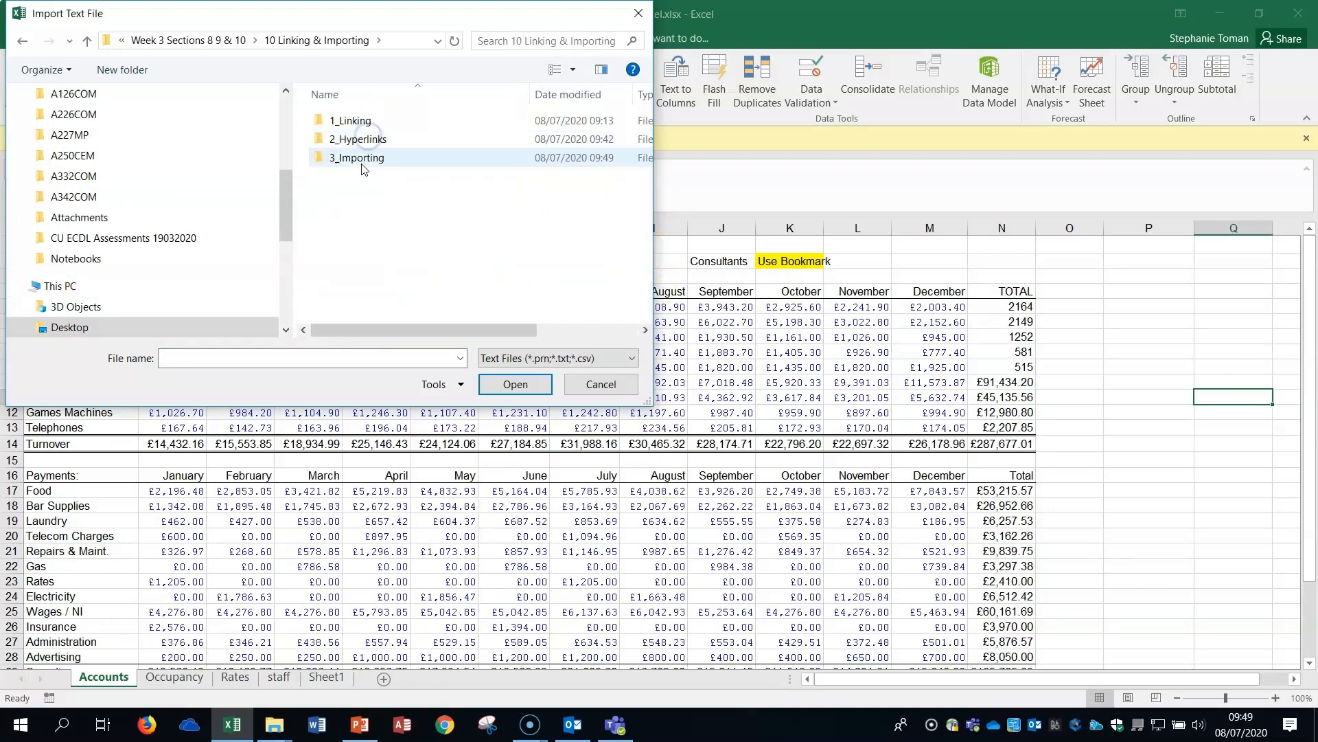
double_click(362, 157)
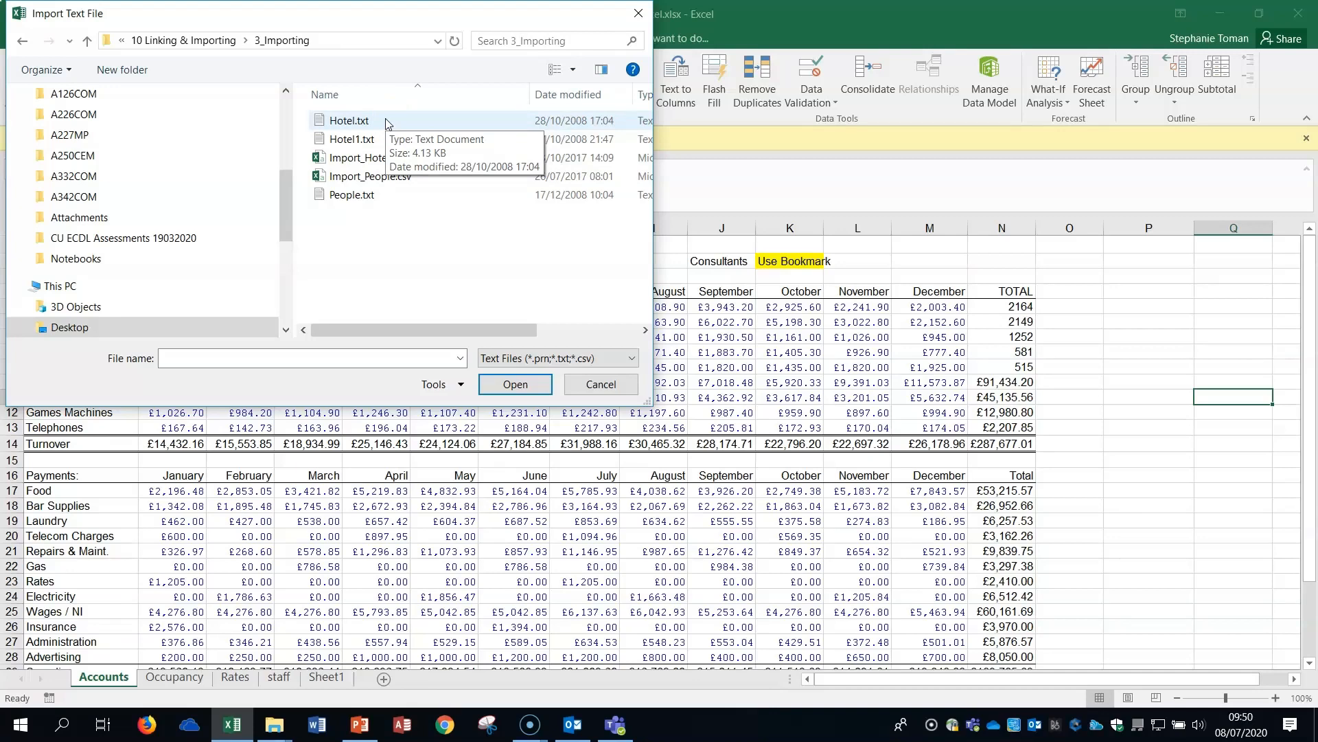
left_click(512, 386)
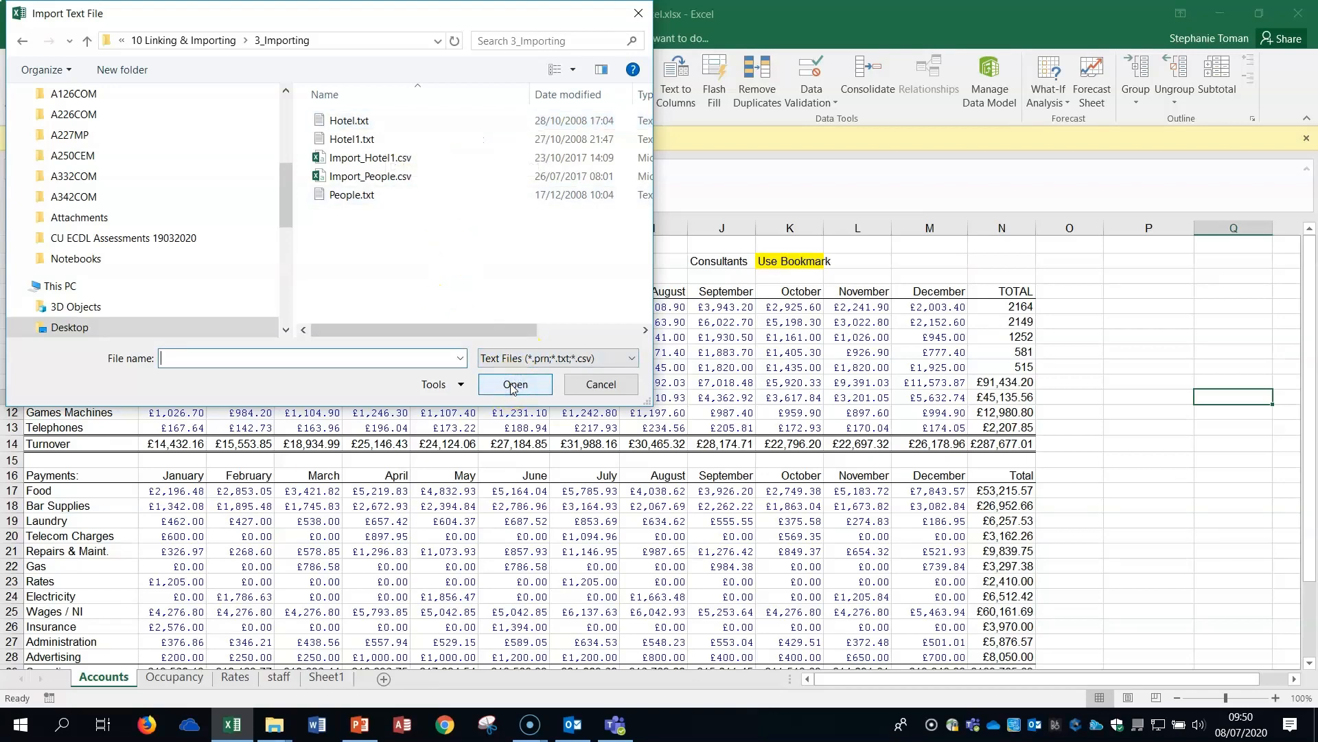
double_click(357, 121)
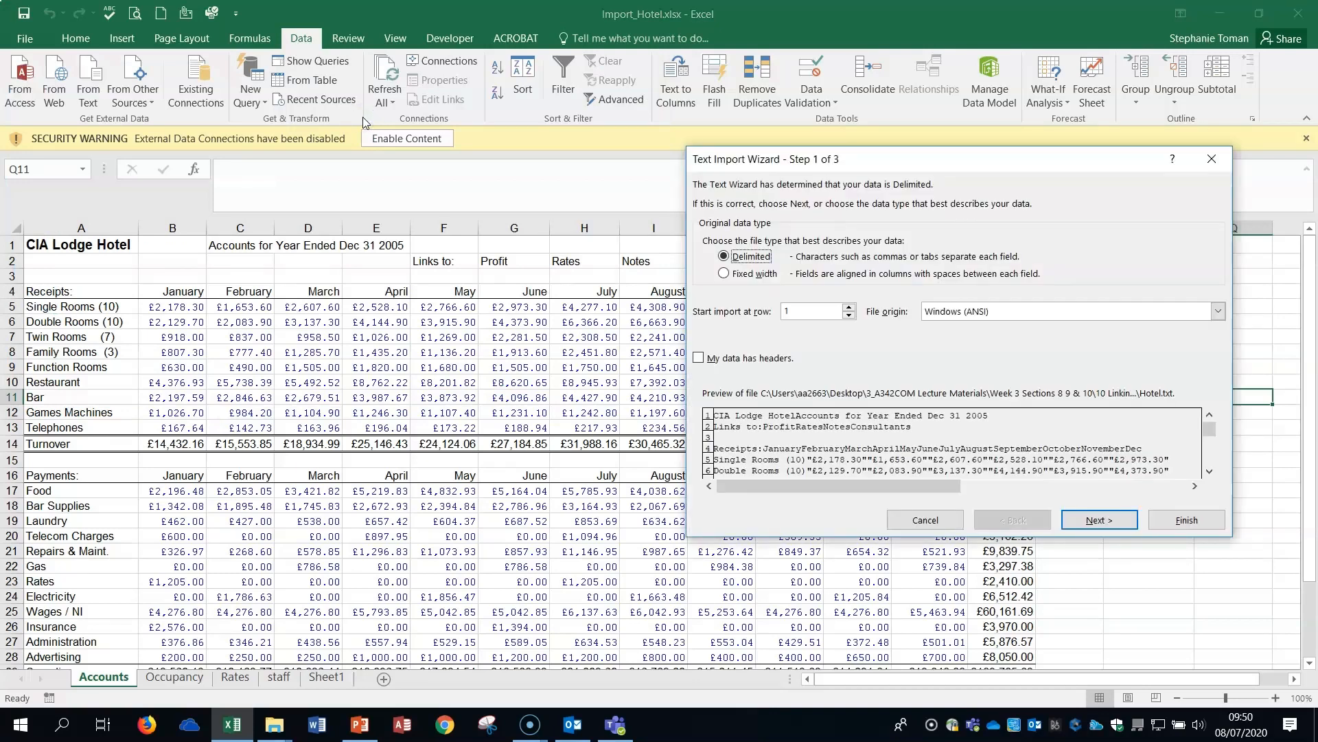
Accept Delimited as the original data type for the Hotel.txt import and continue to the delimiter settings
left_click_drag(1049, 160, 795, 153)
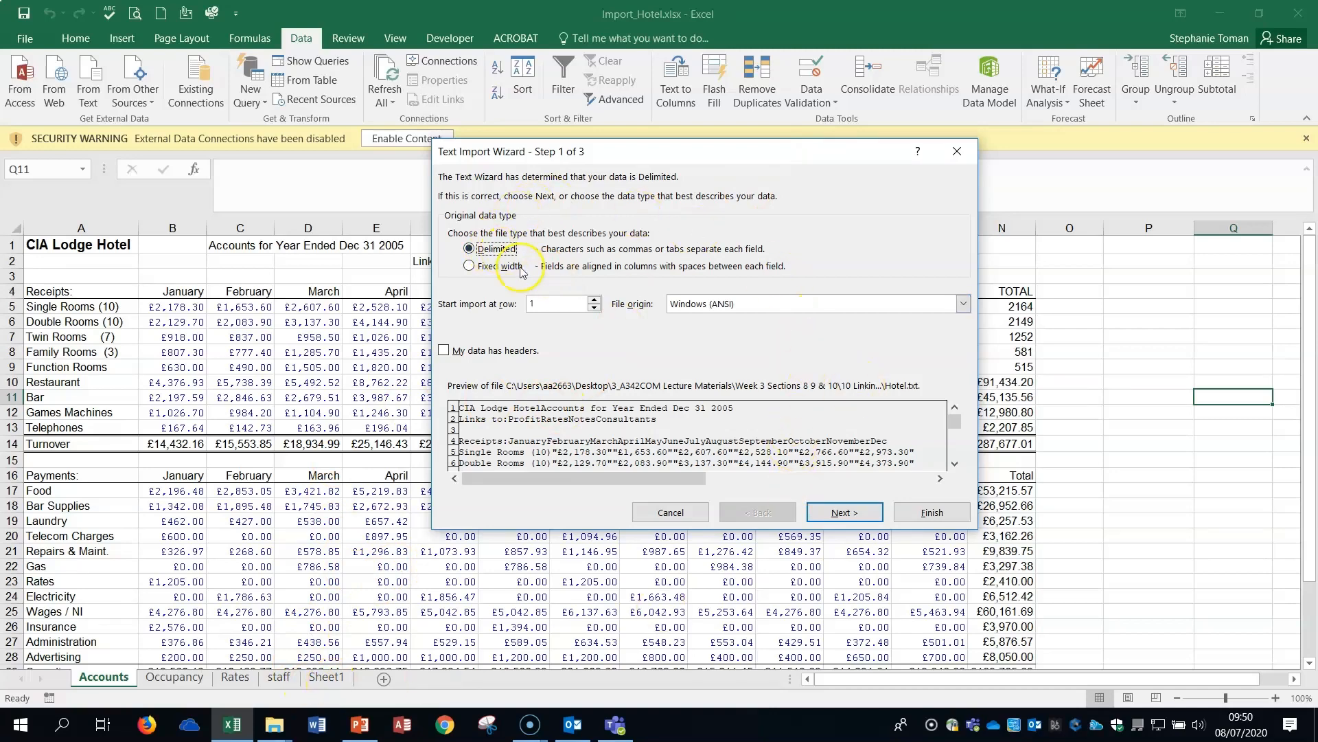
left_click(851, 514)
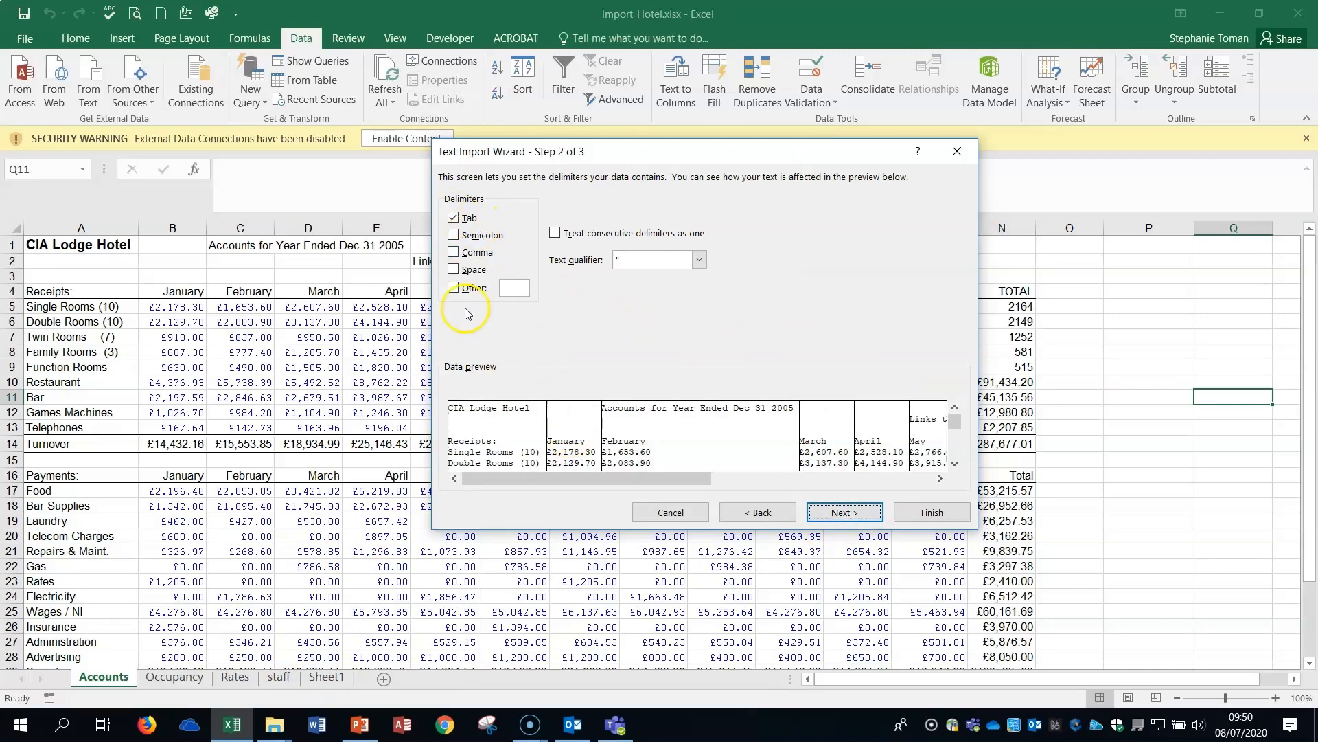
Preview the import without the Tab delimiter and with Semicolon, Comma and Space in turn, ending with only Tab selected
left_click(454, 218)
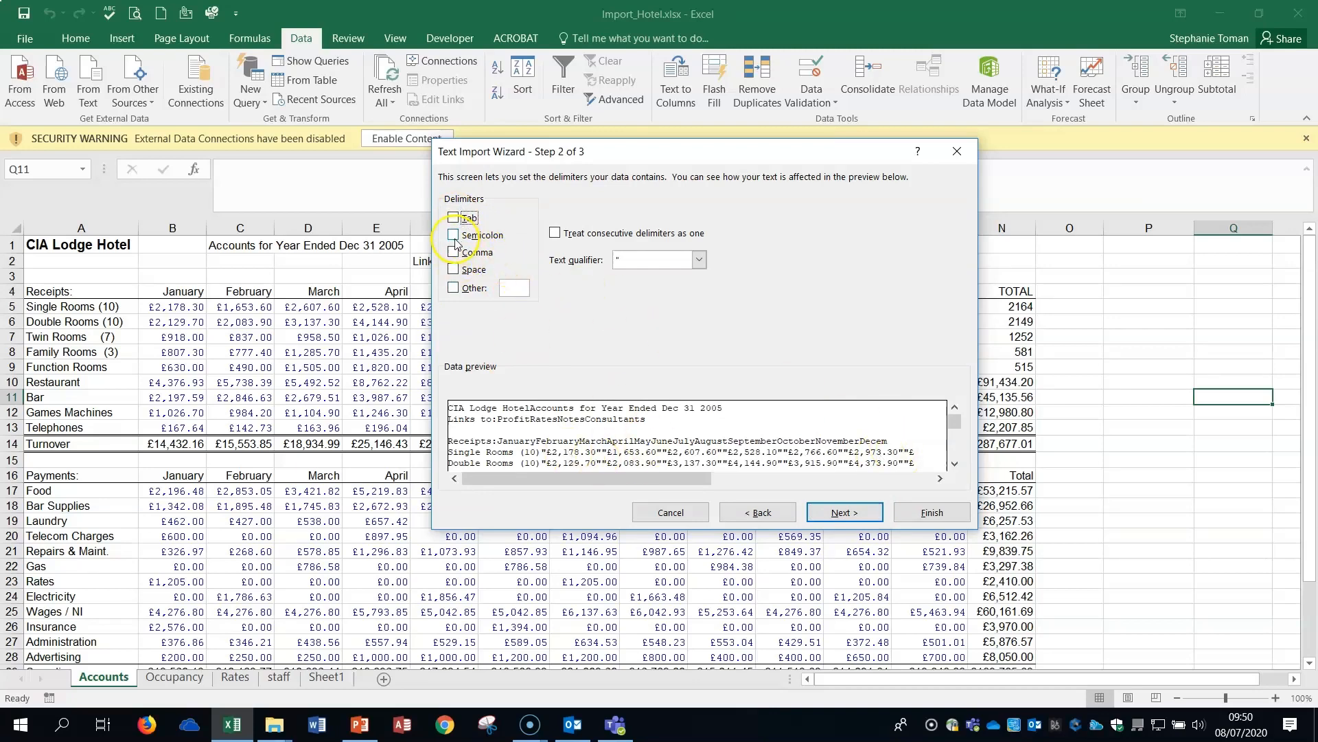
left_click(453, 236)
left_click(454, 236)
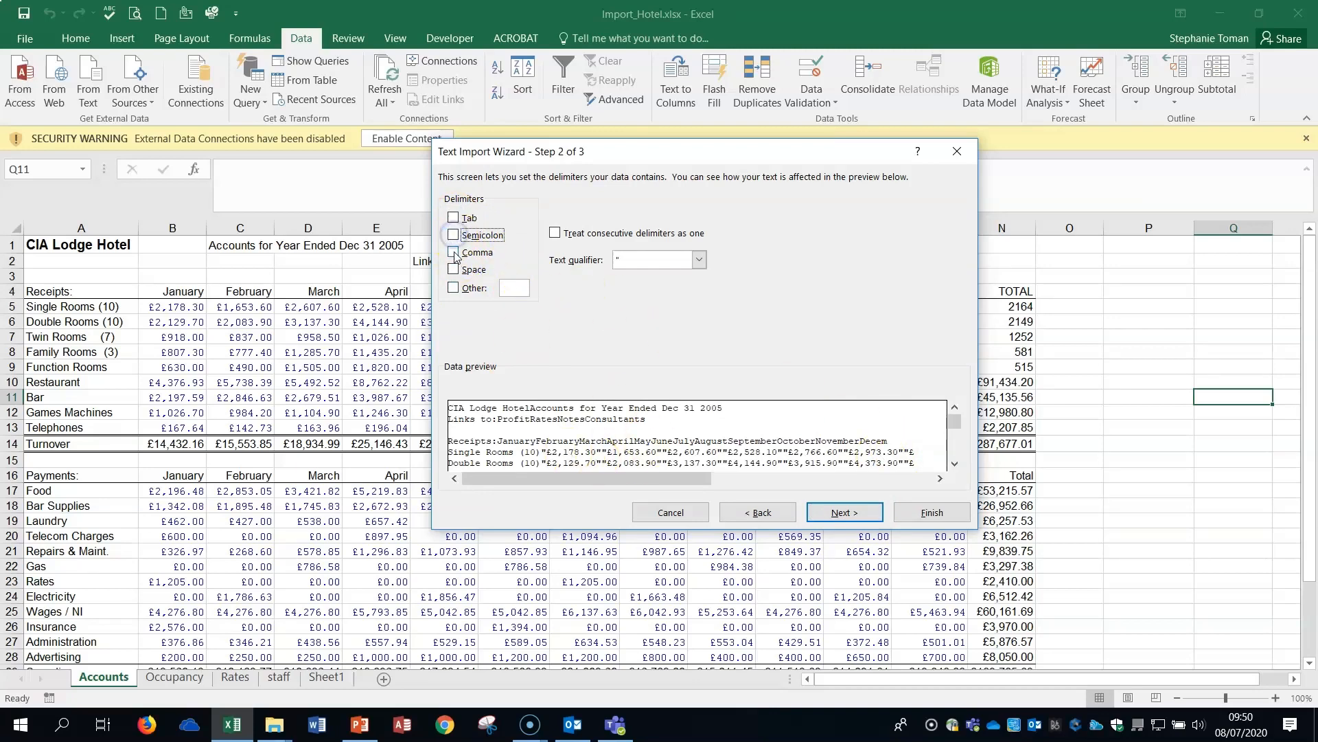
left_click(453, 252)
left_click(453, 253)
left_click(454, 269)
left_click(453, 269)
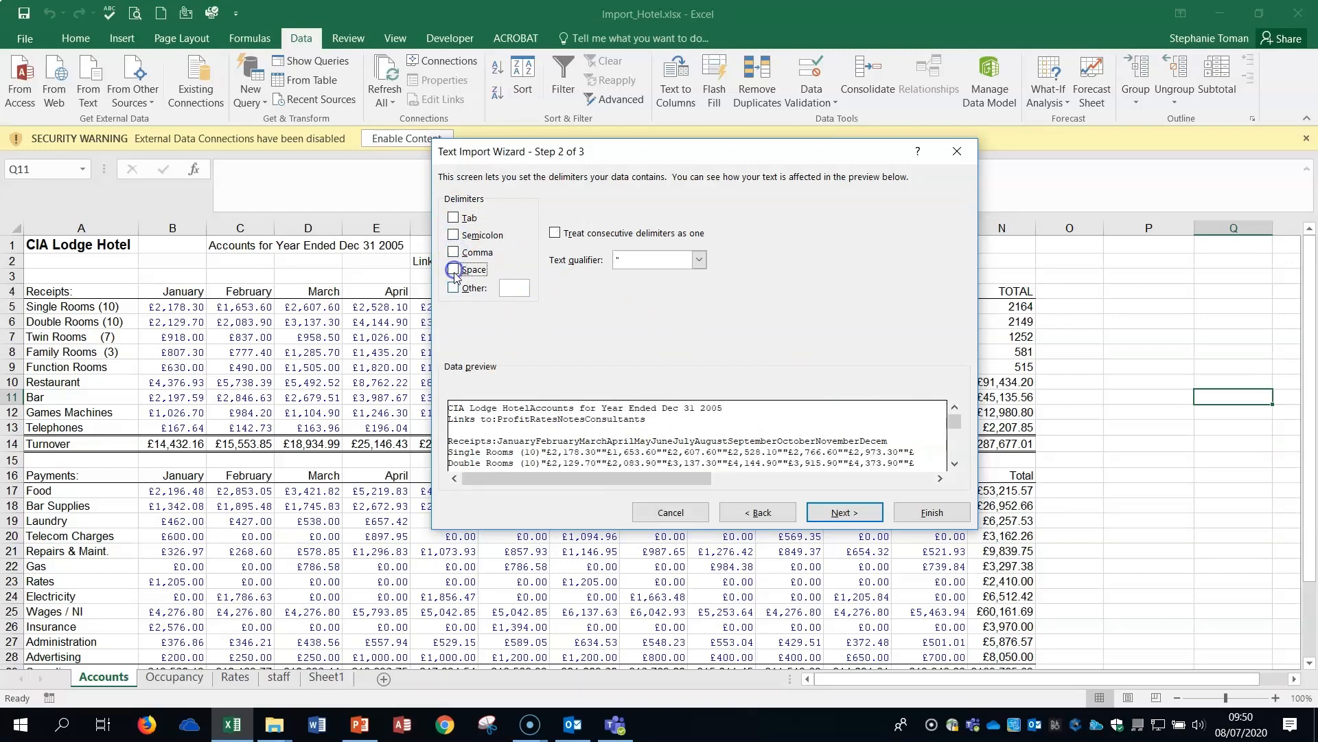
left_click(453, 218)
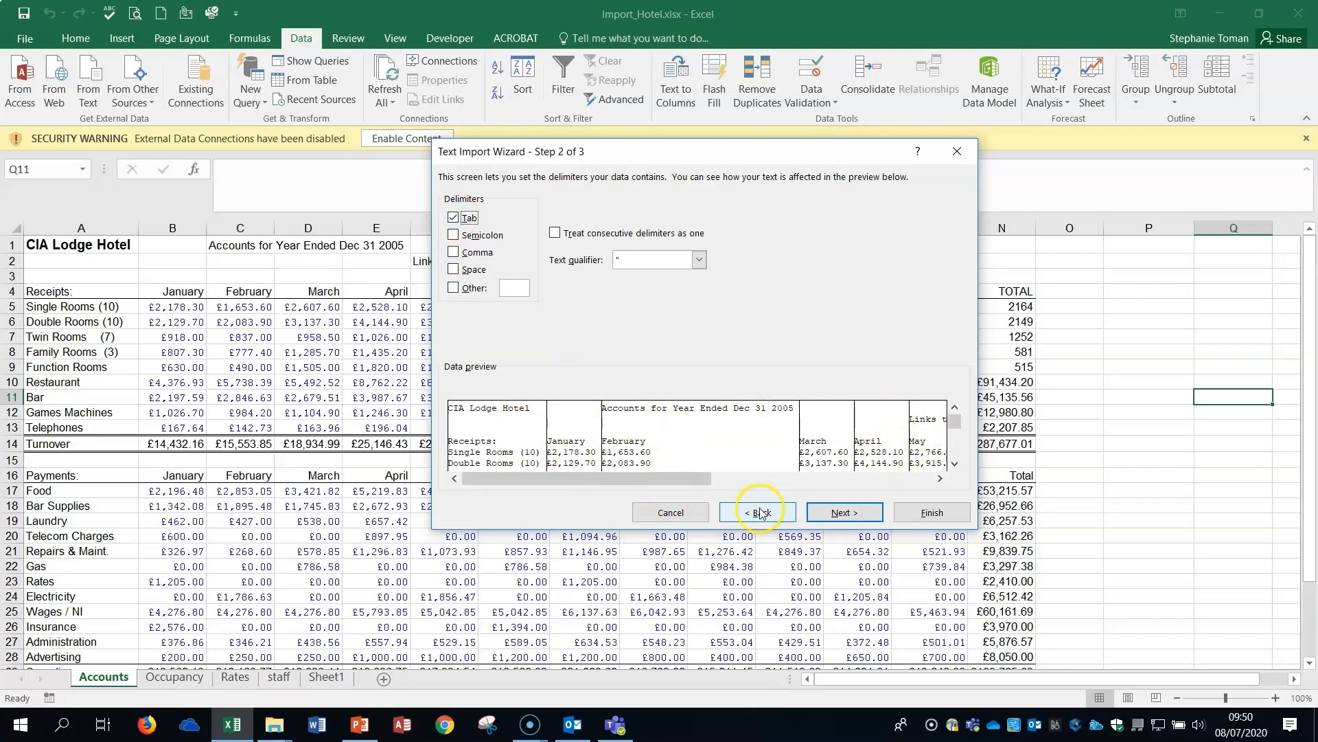
Finish the text import with the General column format and place the data in cell A1 of the existing Sheet1
left_click(846, 515)
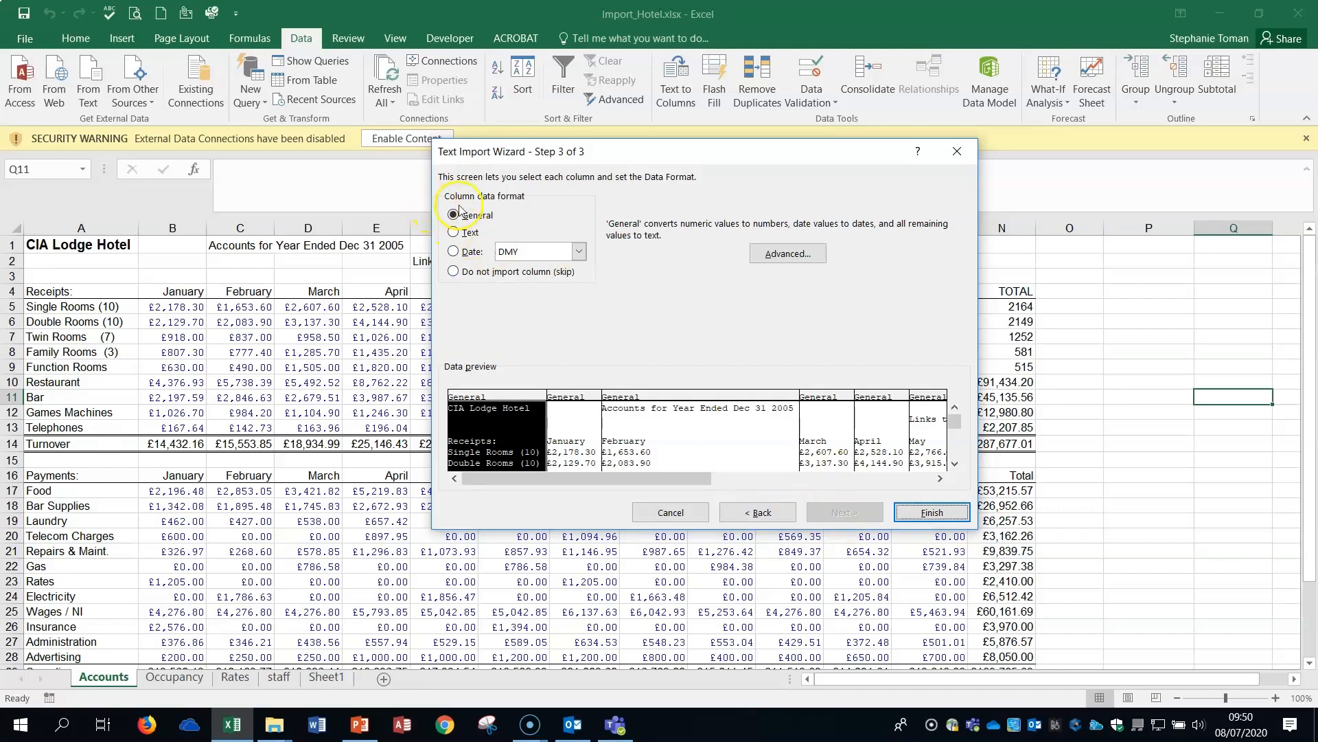
left_click(899, 516)
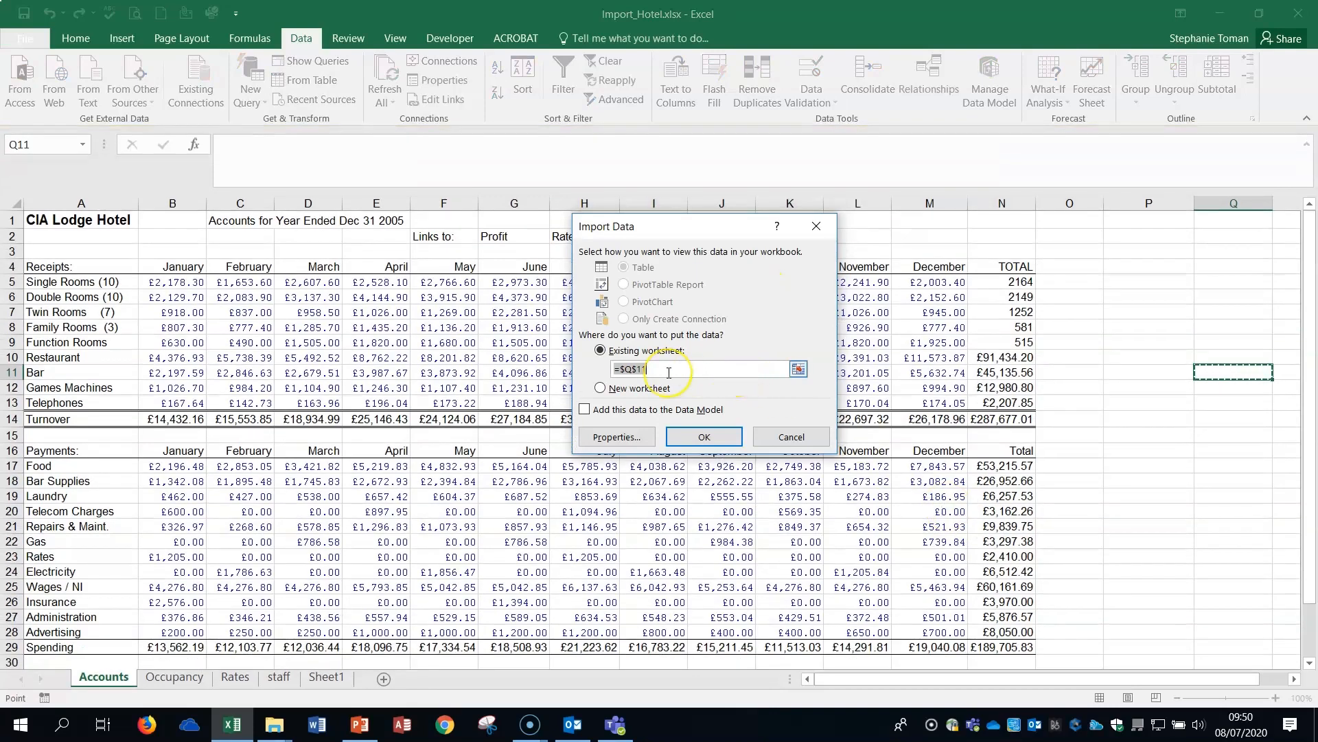
left_click(798, 370)
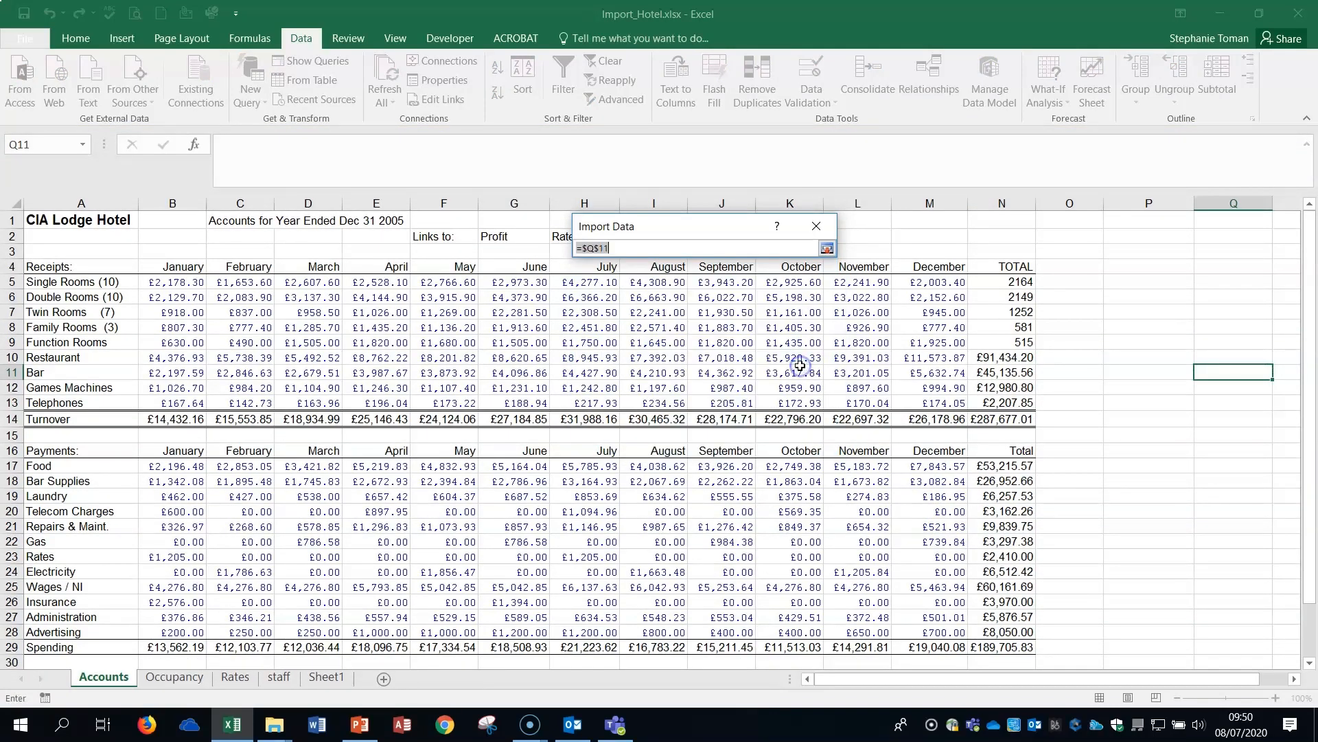
left_click(323, 680)
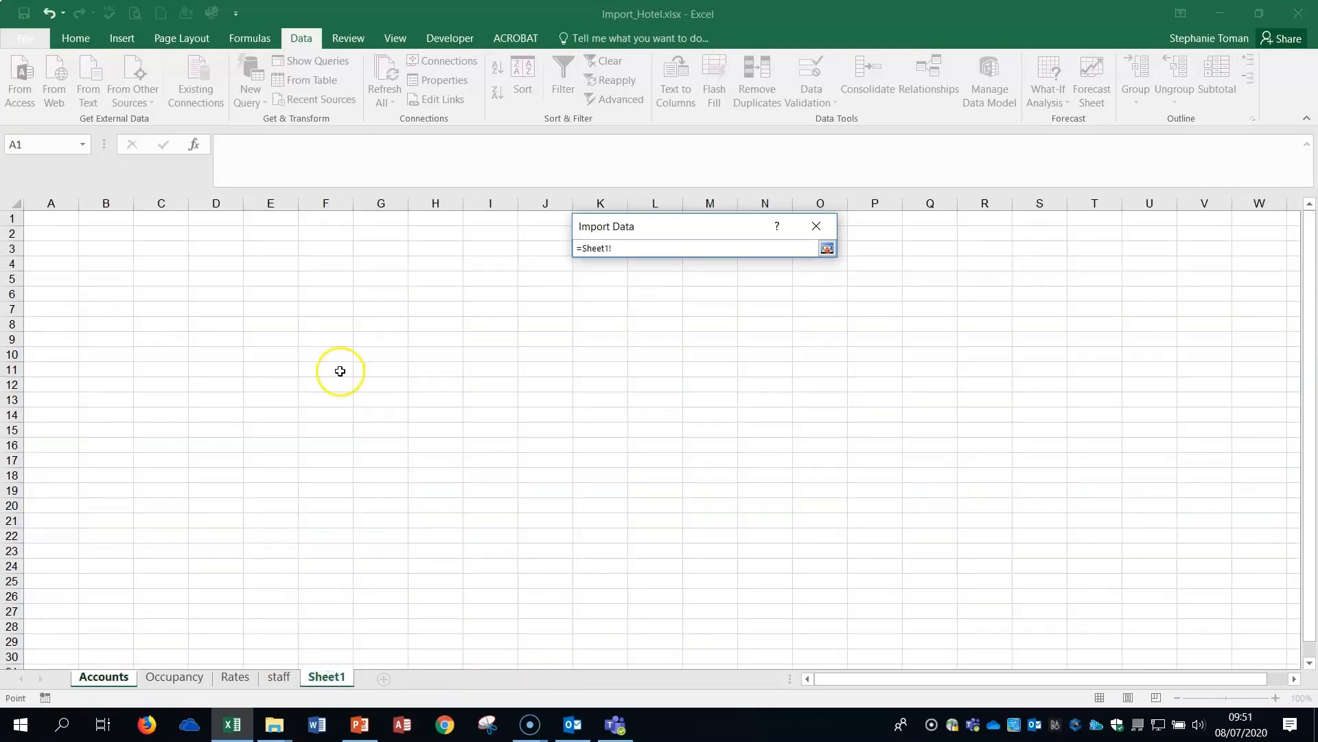
left_click(47, 221)
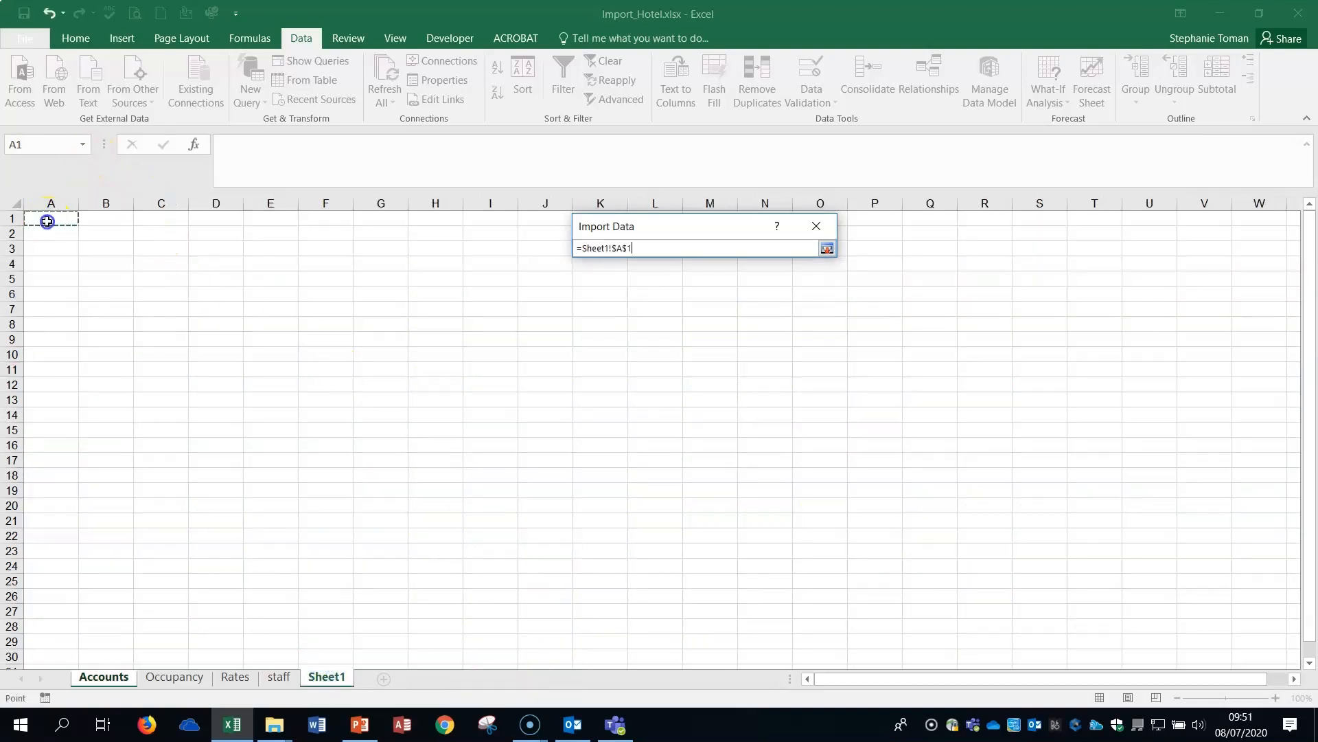
left_click(827, 249)
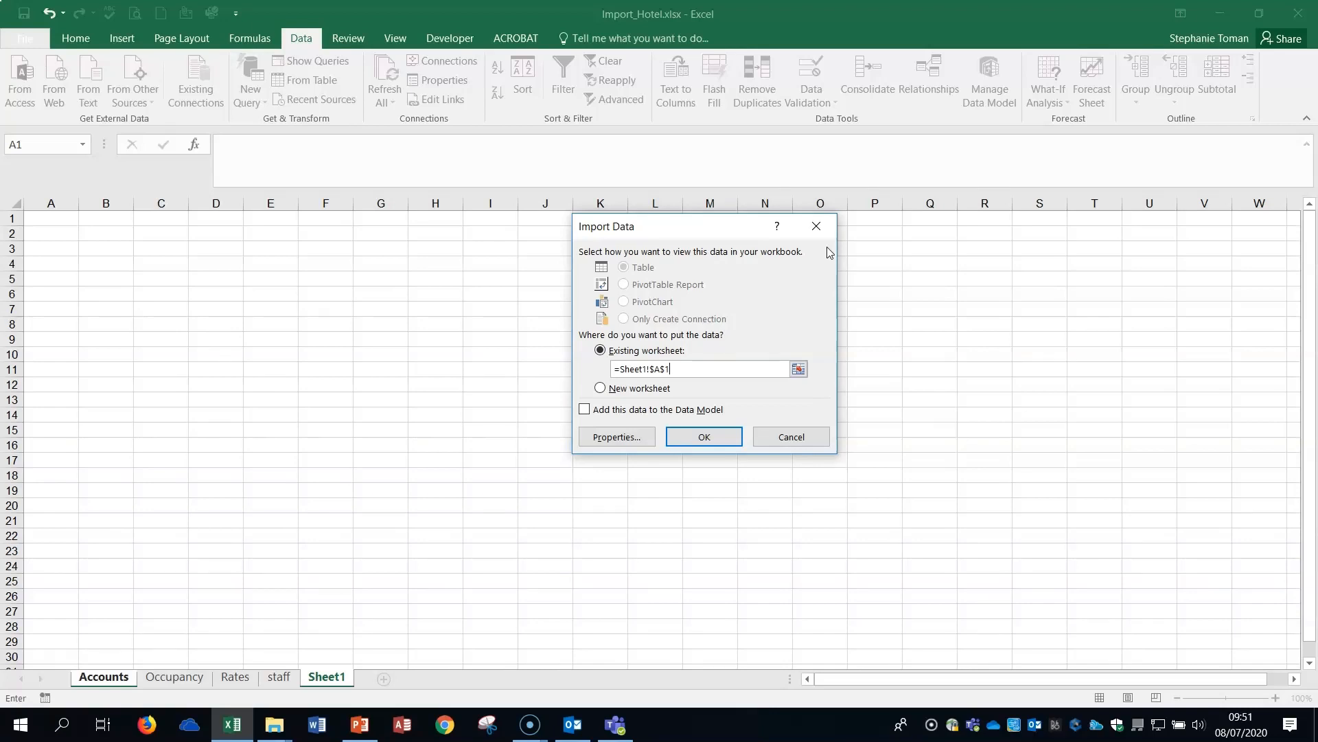
left_click(732, 436)
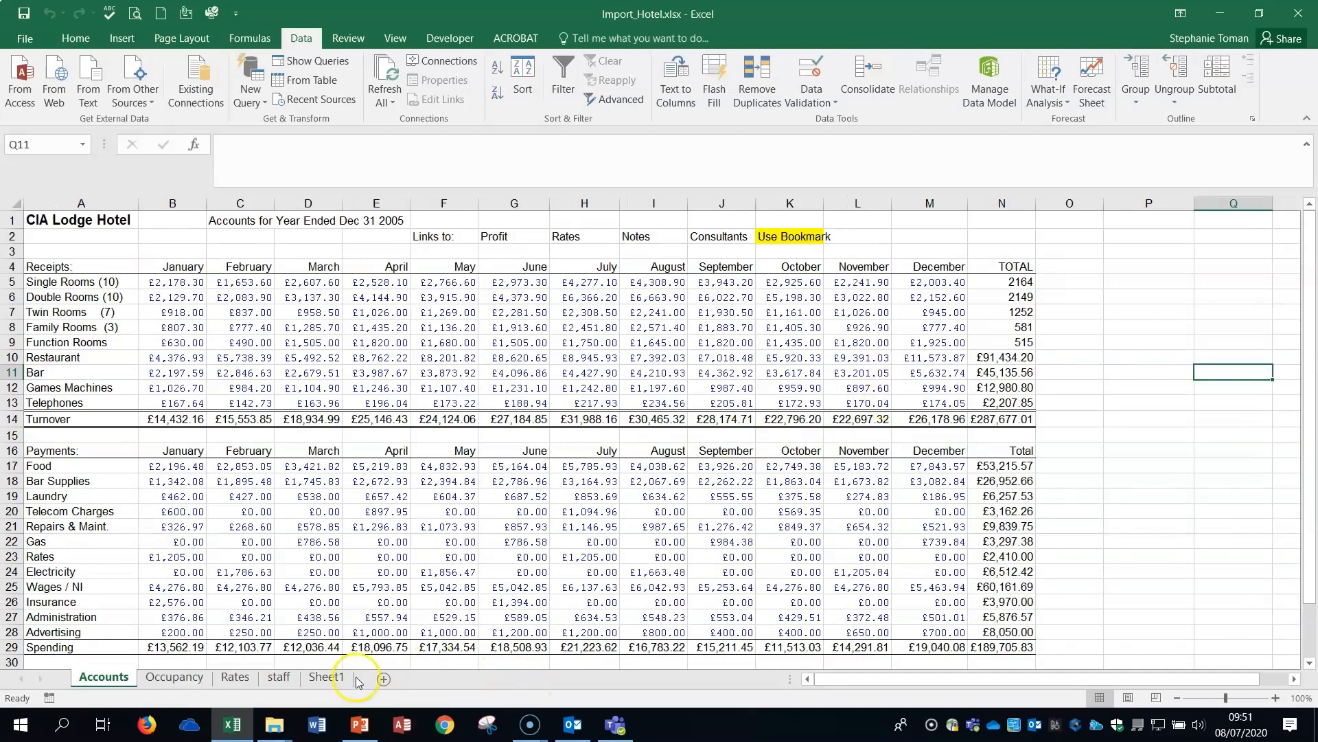
Examine the imported hotel accounts data on Sheet1
left_click(328, 678)
left_click(585, 384)
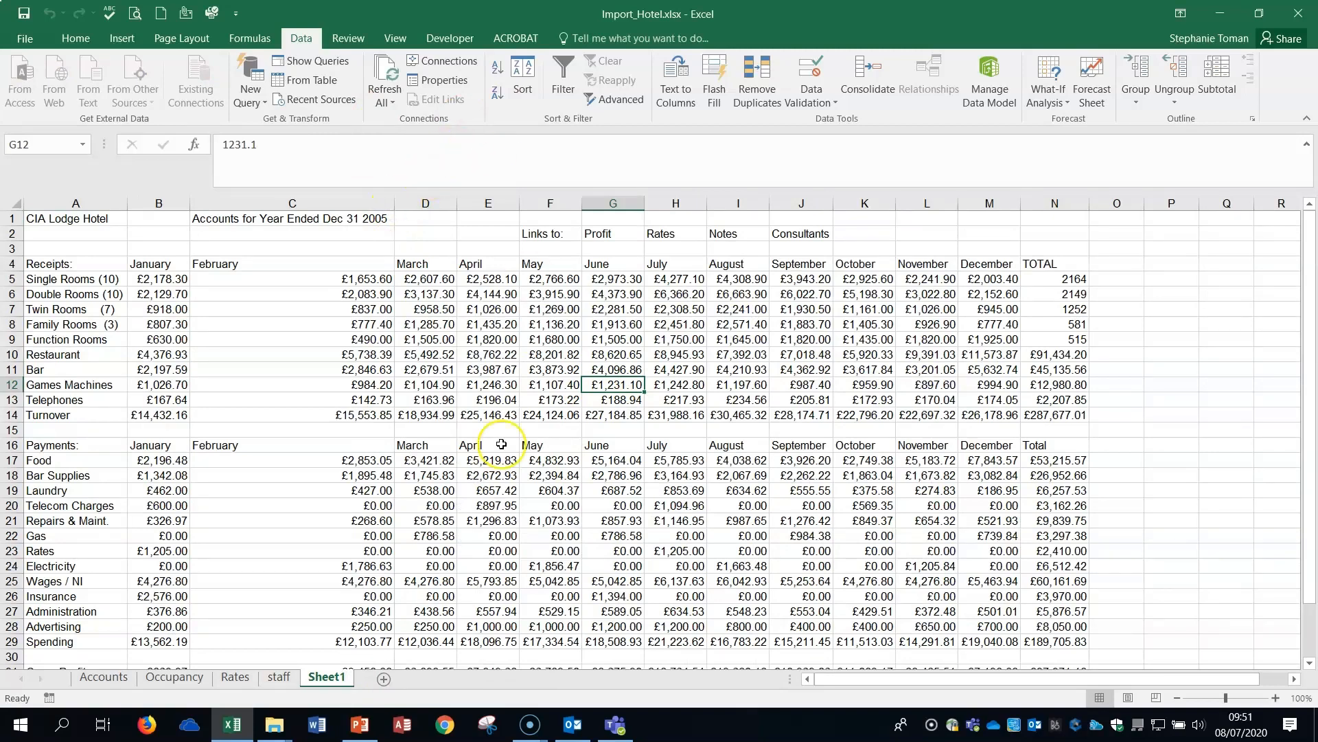
Add a new worksheet after Sheet1 and select its cell A1
left_click(384, 679)
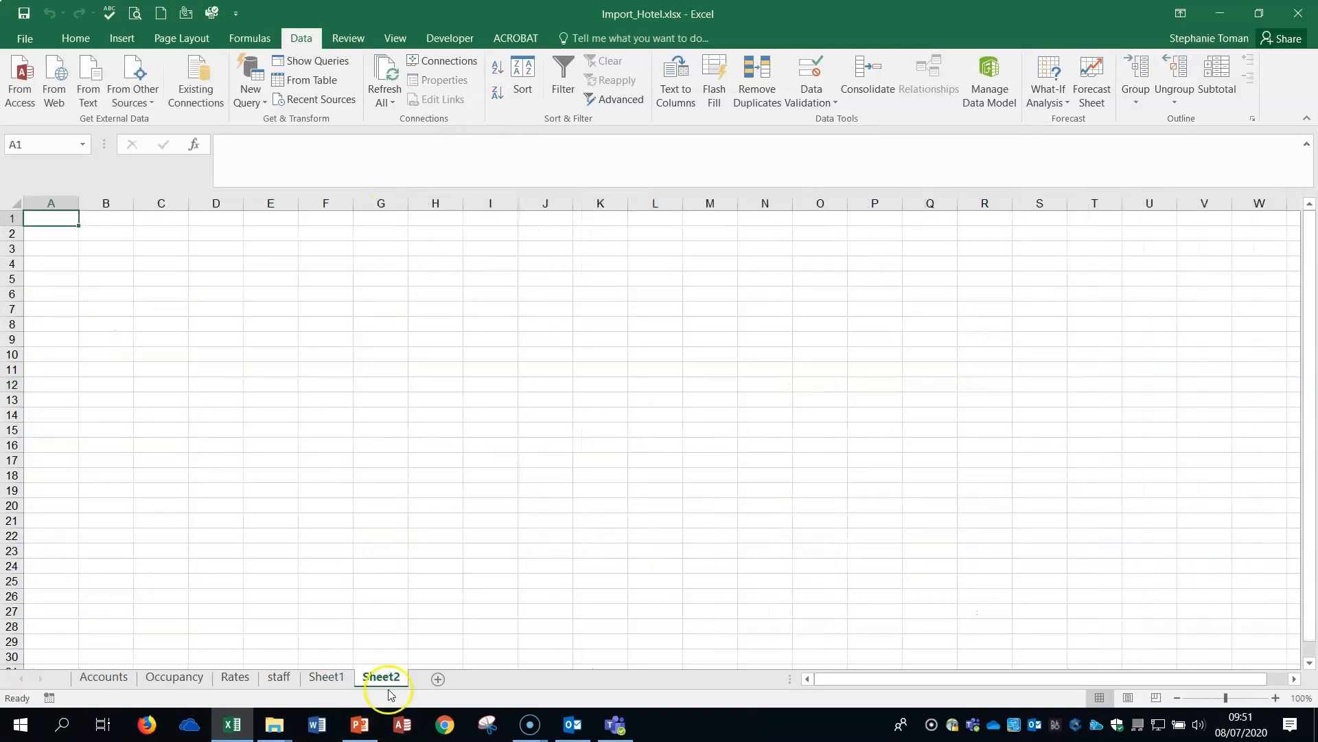
left_click(63, 218)
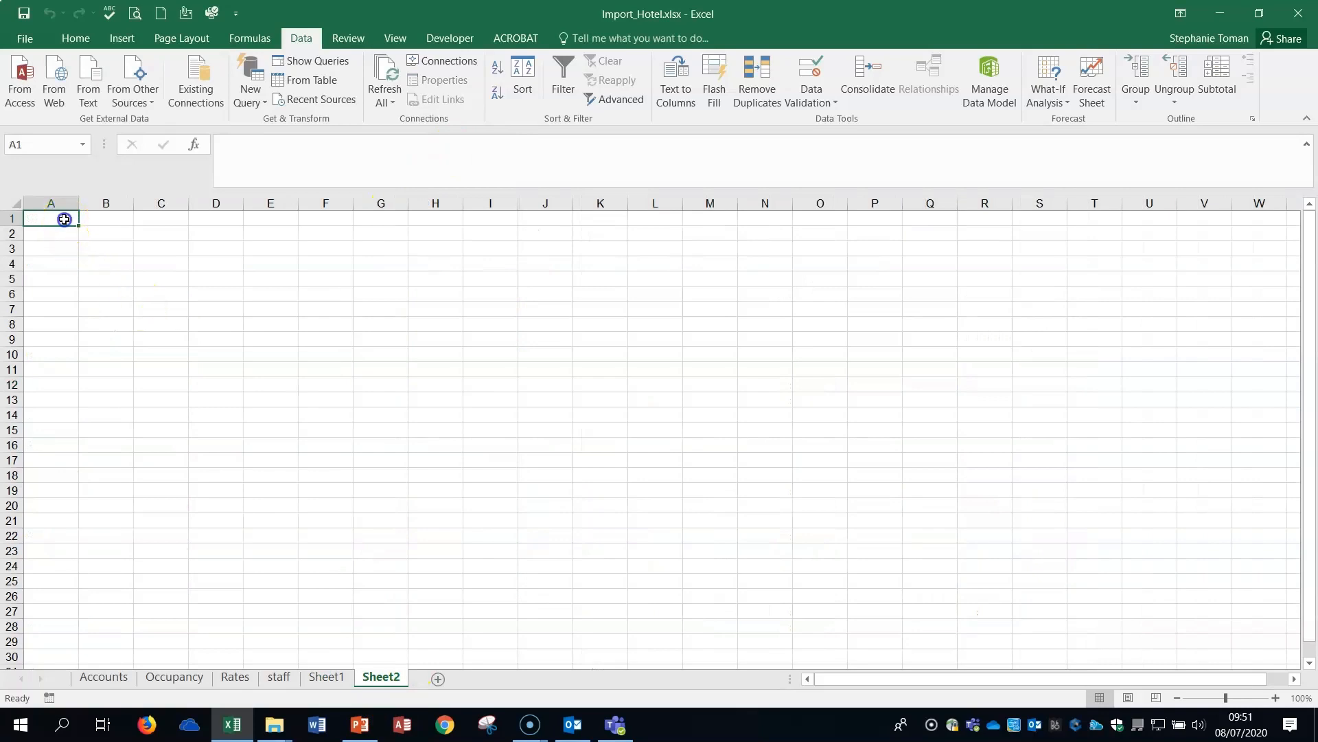
Start importing the text file People.txt from the 3_Importing folder with cell B2 of Sheet2 selected
left_click(107, 234)
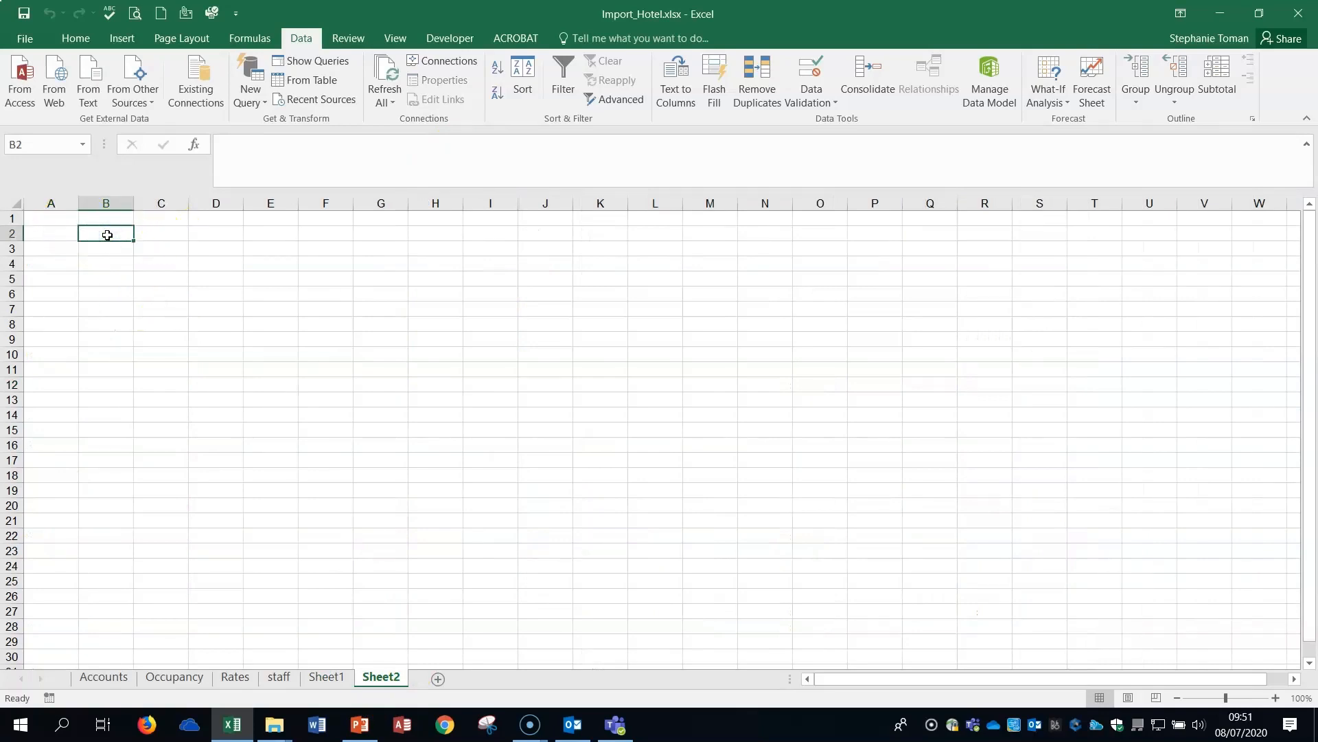
left_click(88, 89)
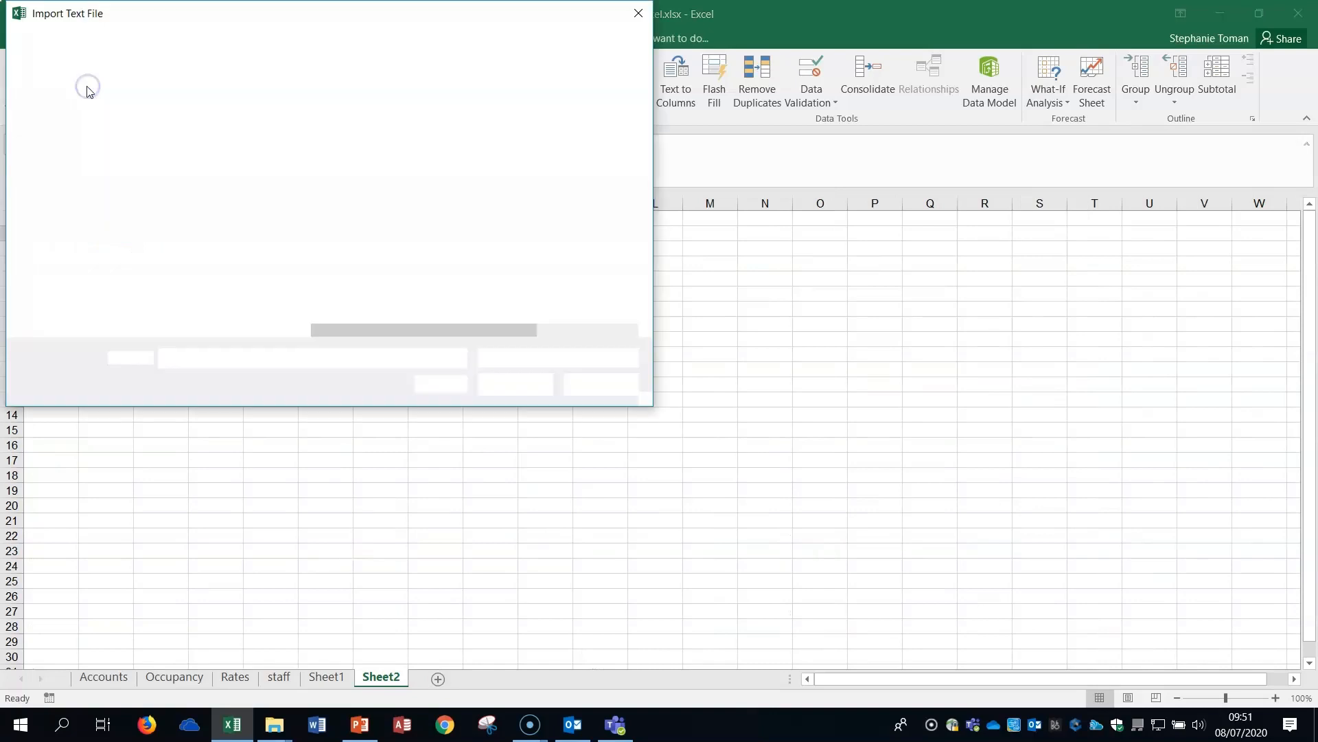
scroll(88, 93, "down", 3)
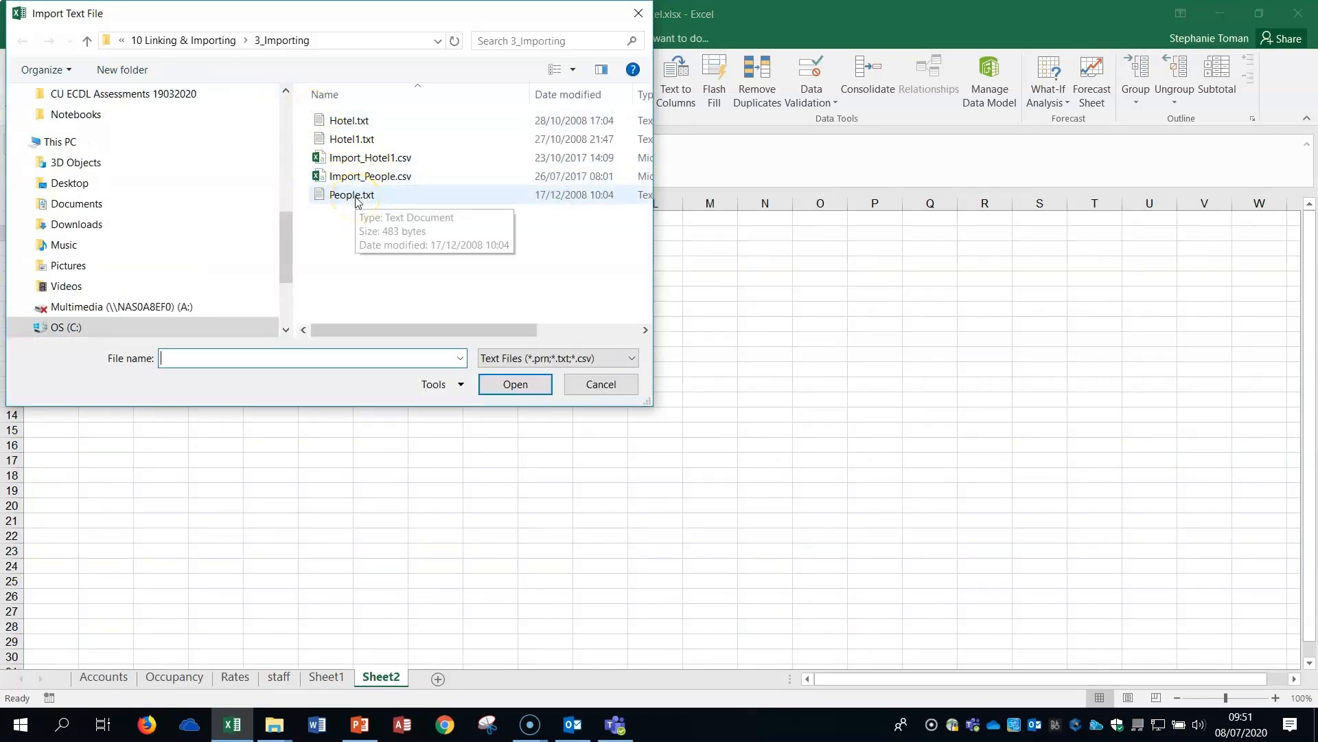
double_click(353, 195)
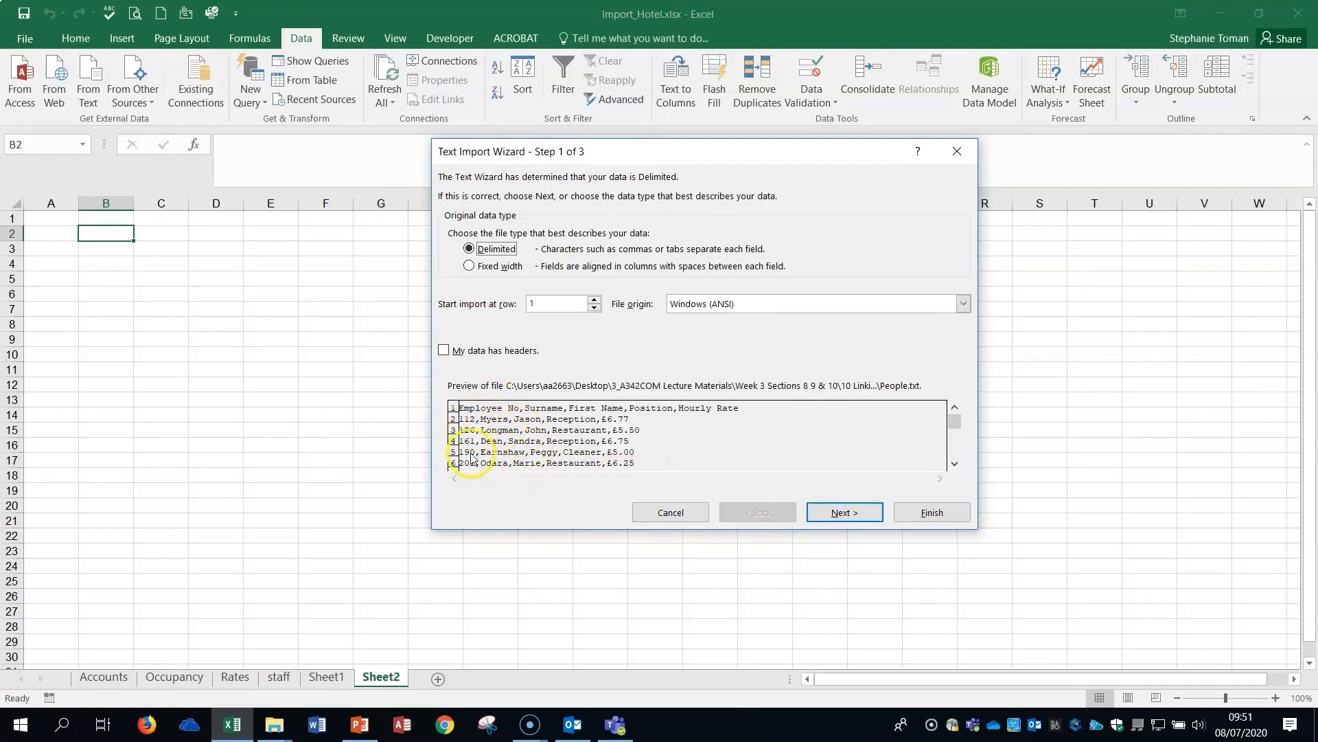
Keep the Delimited data type and set Comma as the only delimiter, turning off Tab
left_click(834, 512)
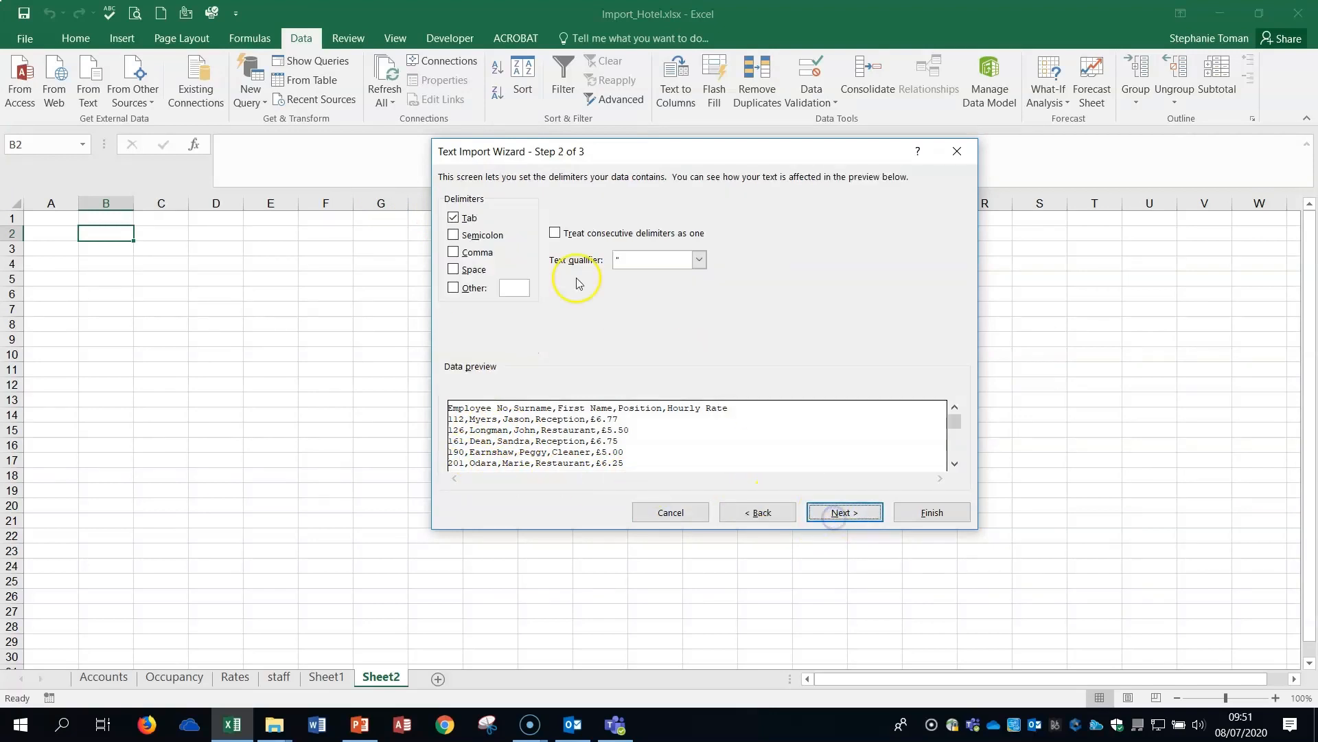
left_click(454, 252)
left_click(453, 218)
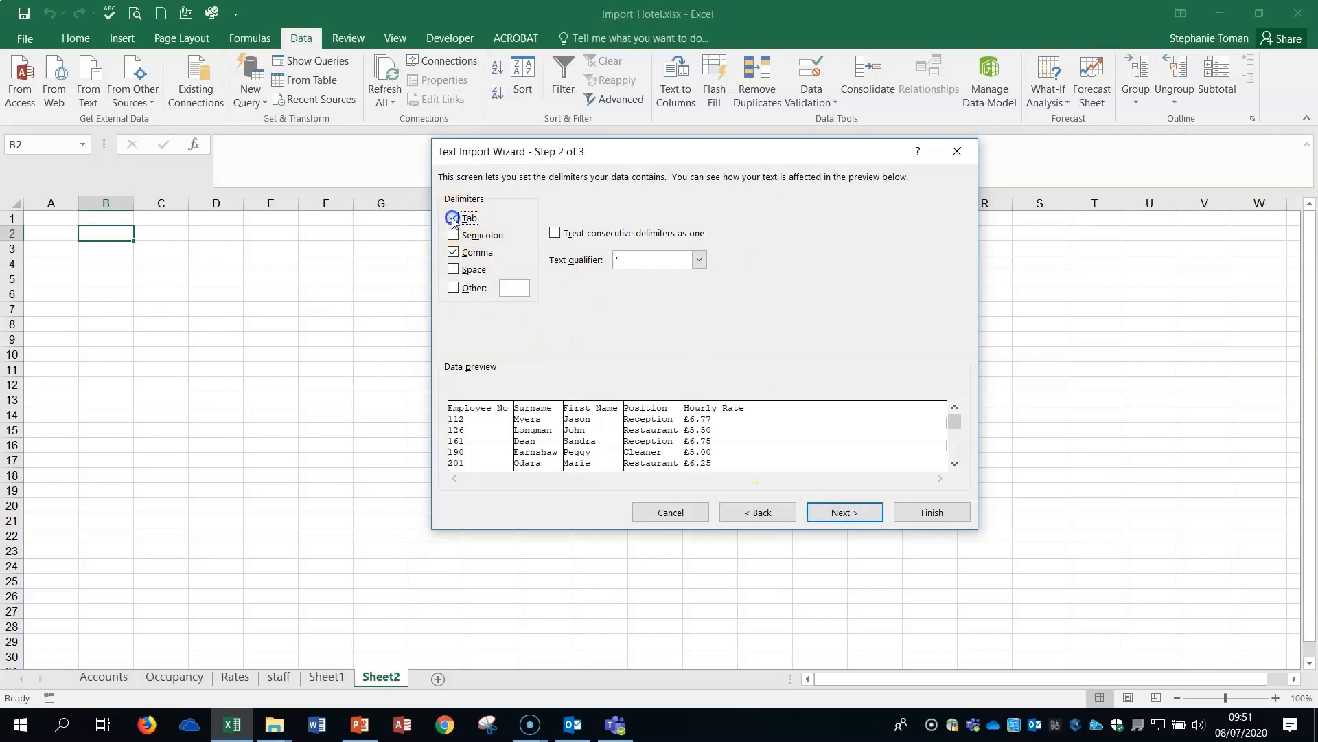
Finish the import with the General column format and place the data in cell B2 of the existing worksheet
left_click(854, 512)
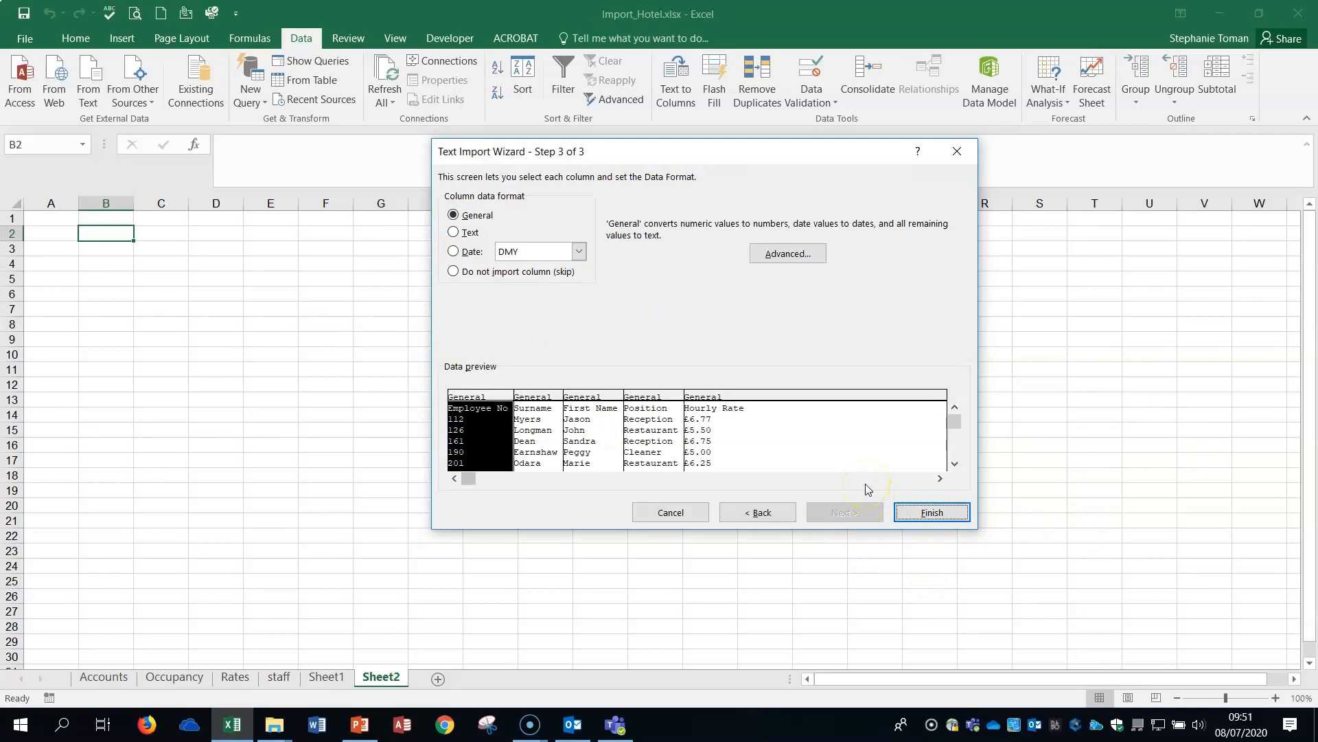
left_click(930, 512)
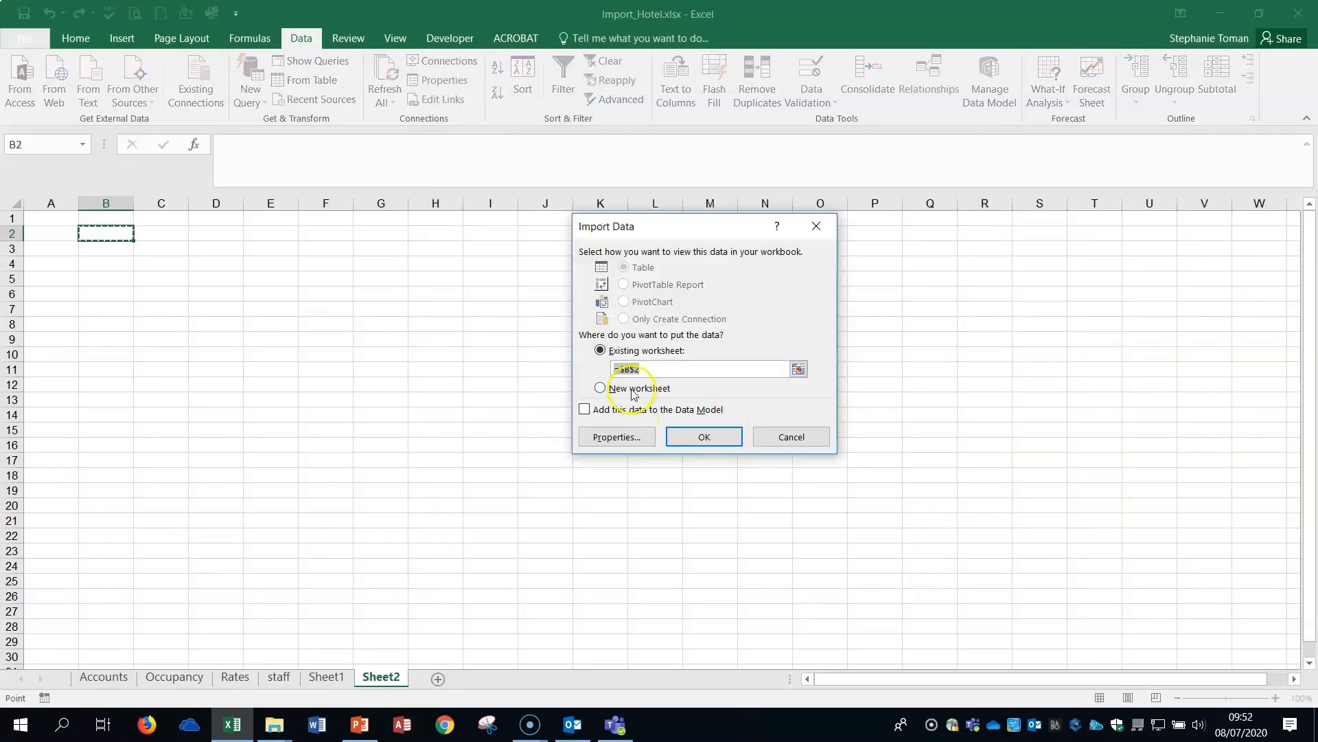
left_click(695, 436)
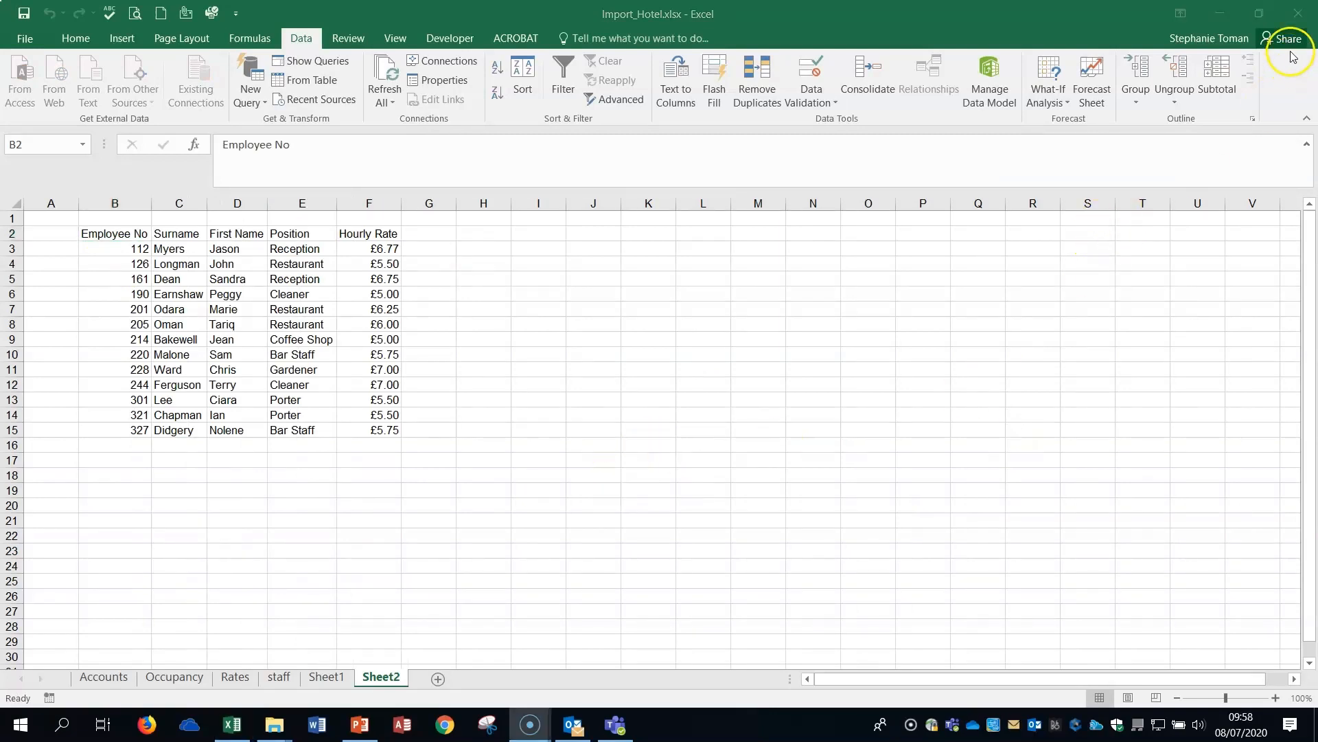
Close the Import_Hotel.xlsx workbook without saving the changes
left_click(1298, 13)
left_click(670, 378)
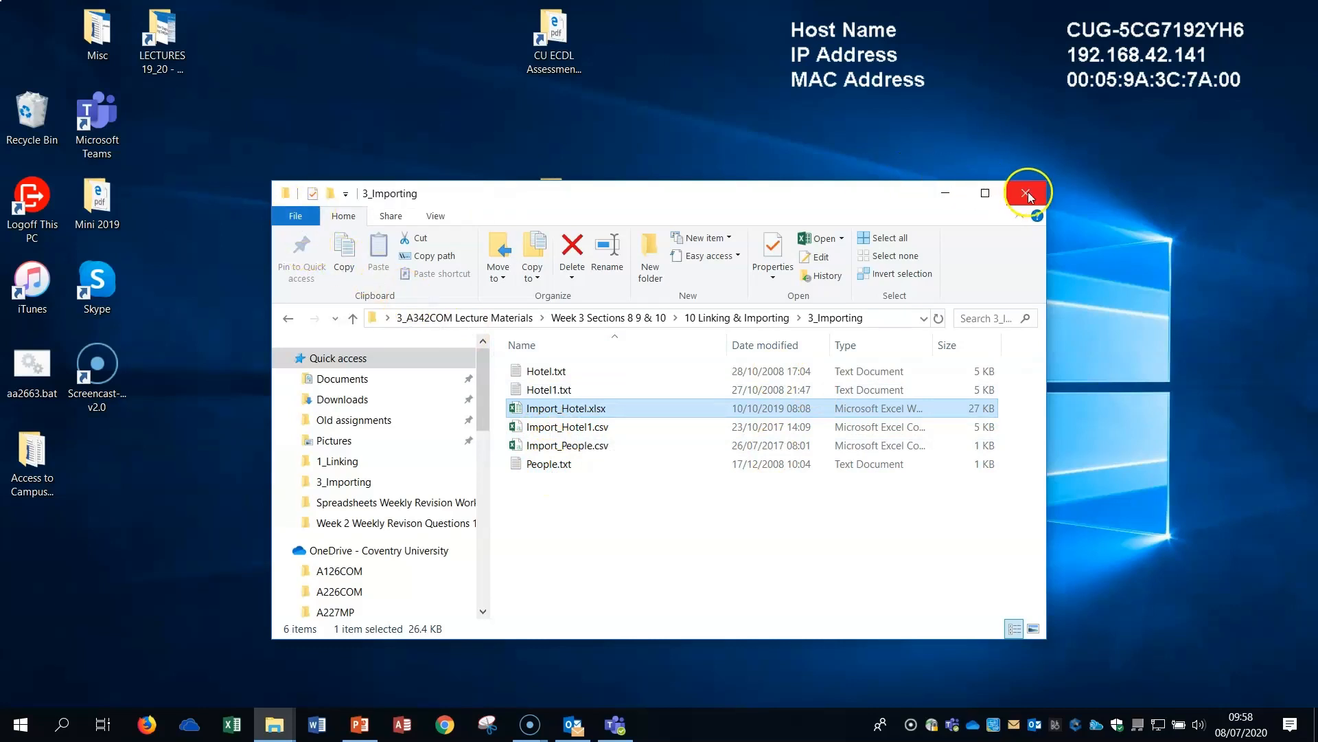
In File Explorer, go up from 3_Importing to the 3_A342COM Lecture Materials folder and select the Weekly Revision folder
left_click(353, 317)
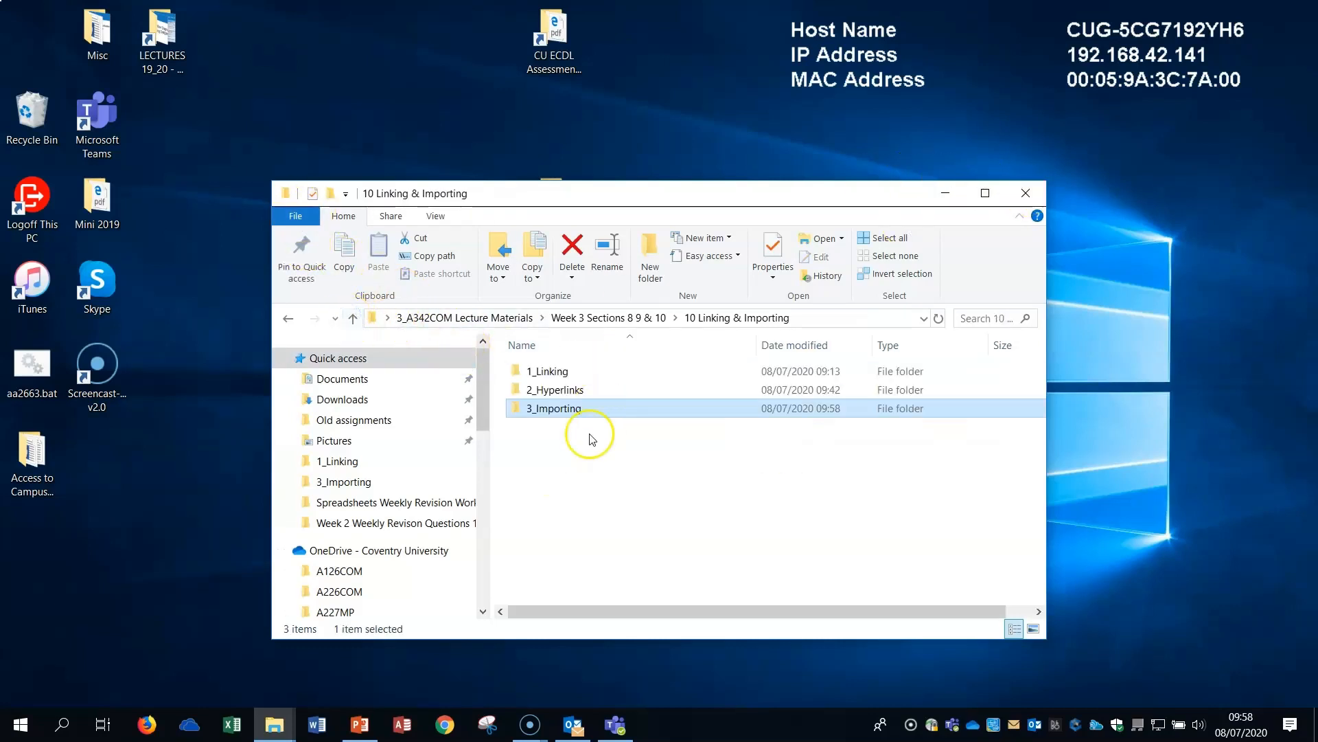
left_click(353, 318)
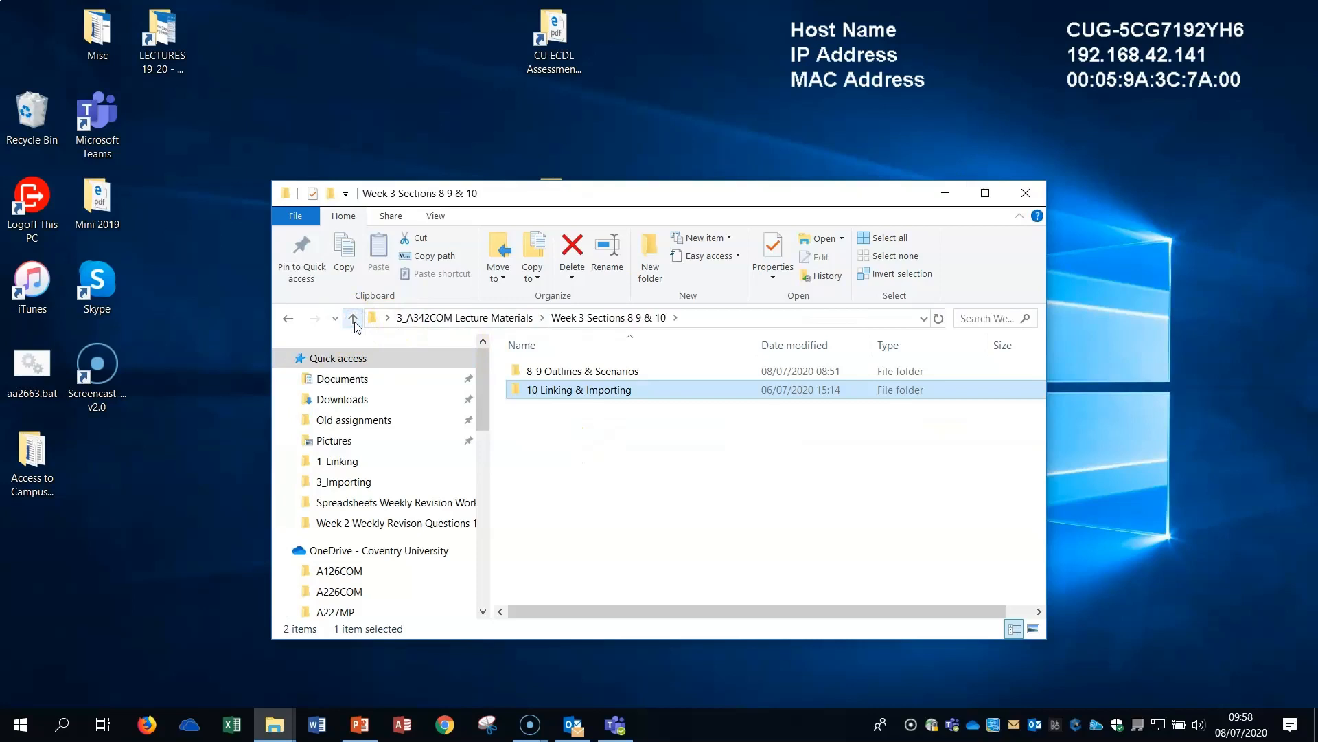
left_click(354, 320)
left_click(568, 390)
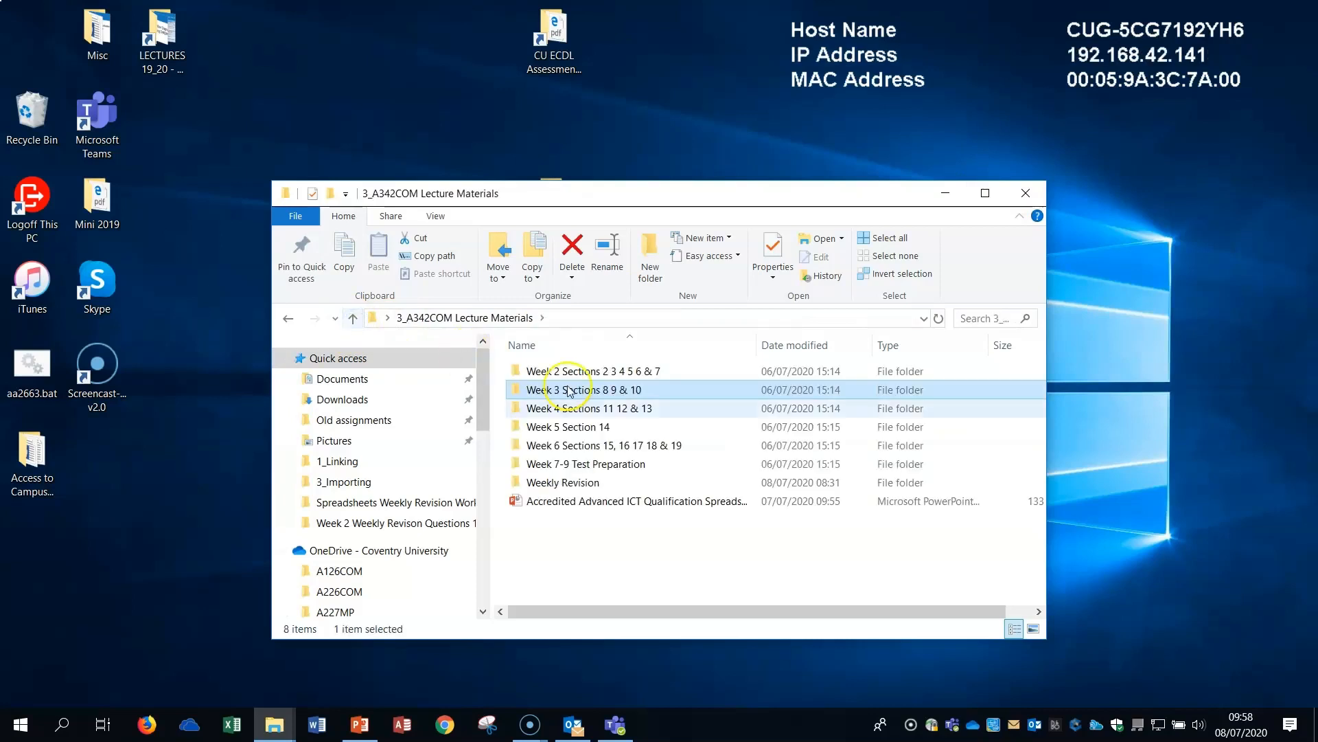
left_click(573, 483)
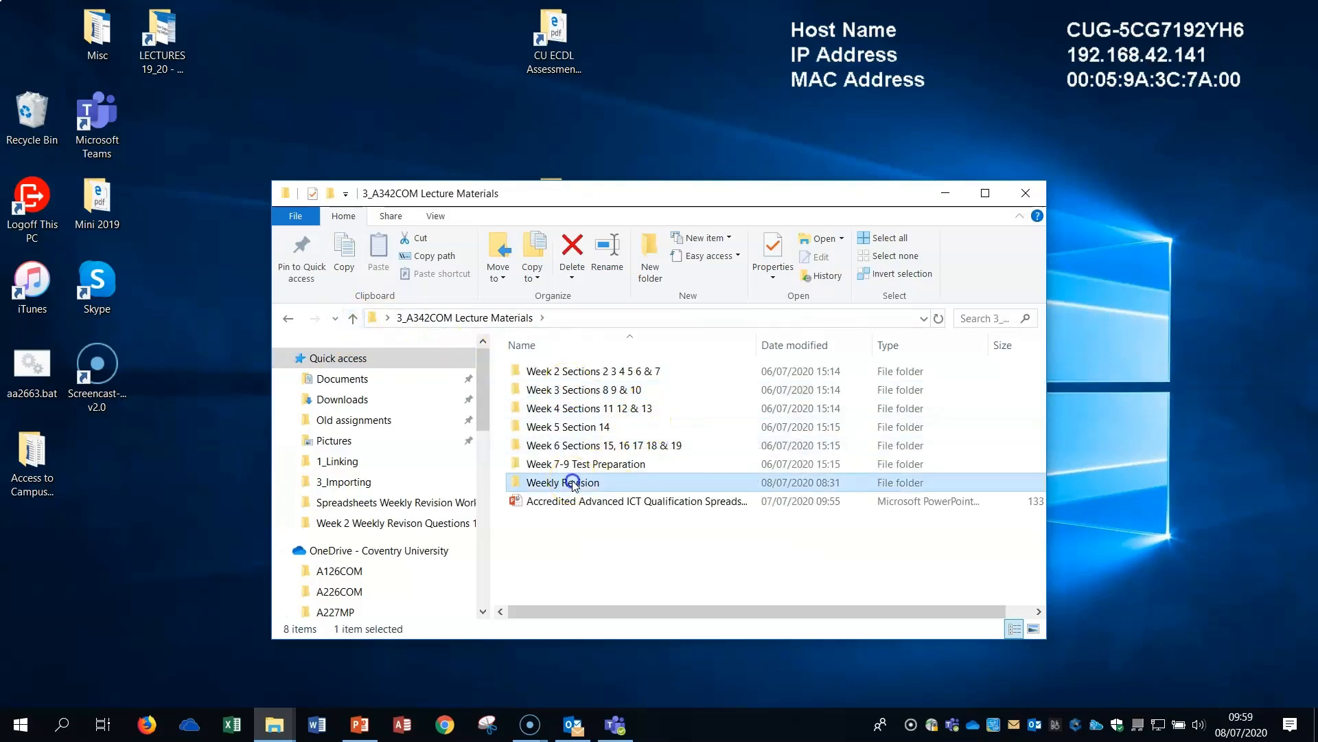